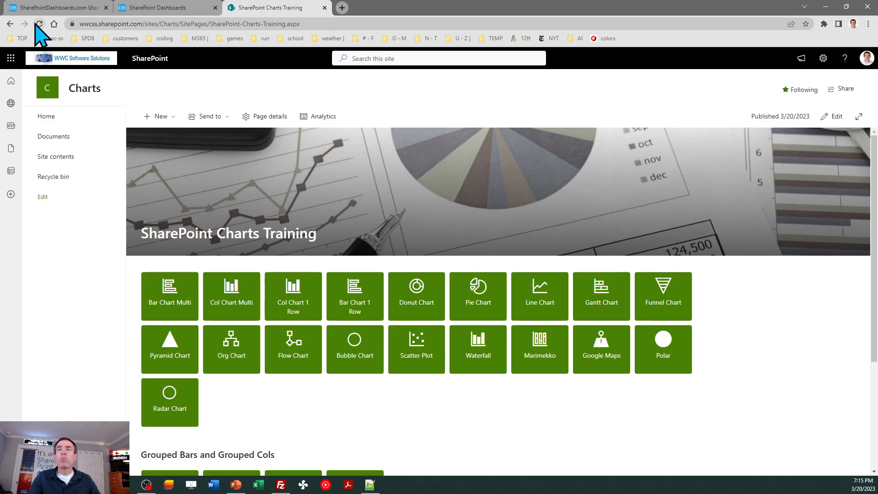
Reload the charts page, open the Donut Chart link and switch its list to the All Items view
click(38, 25)
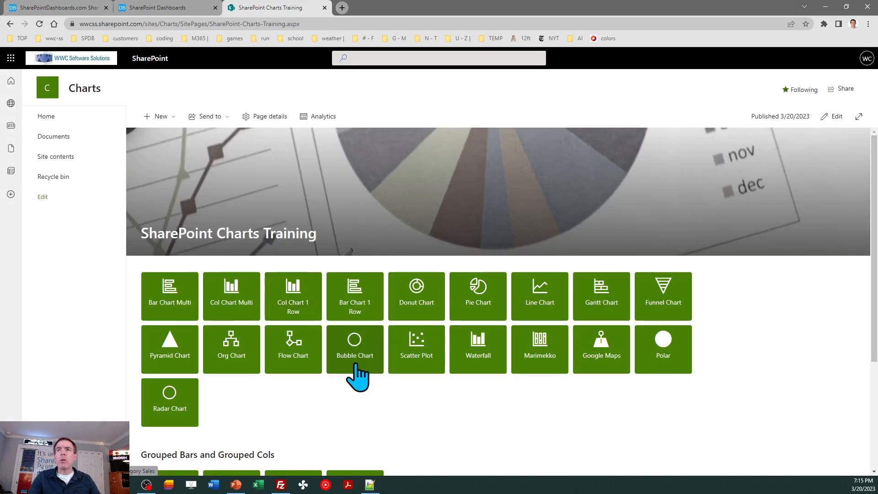
click(424, 304)
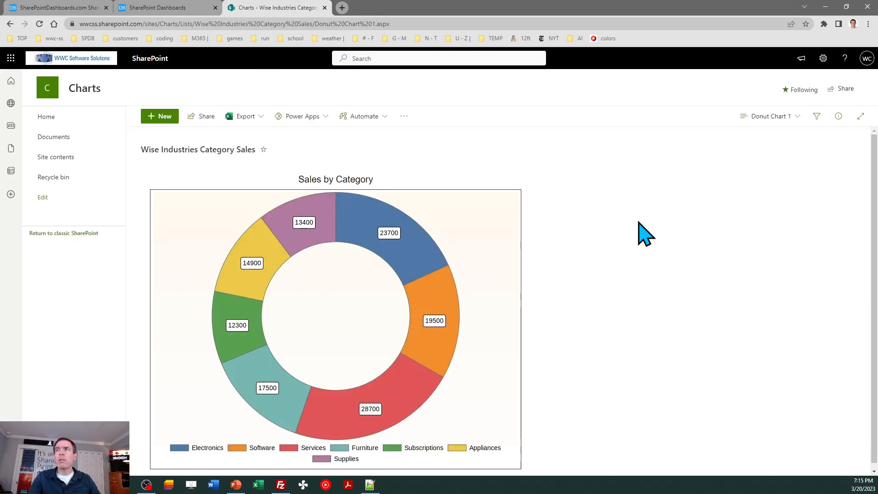
click(773, 117)
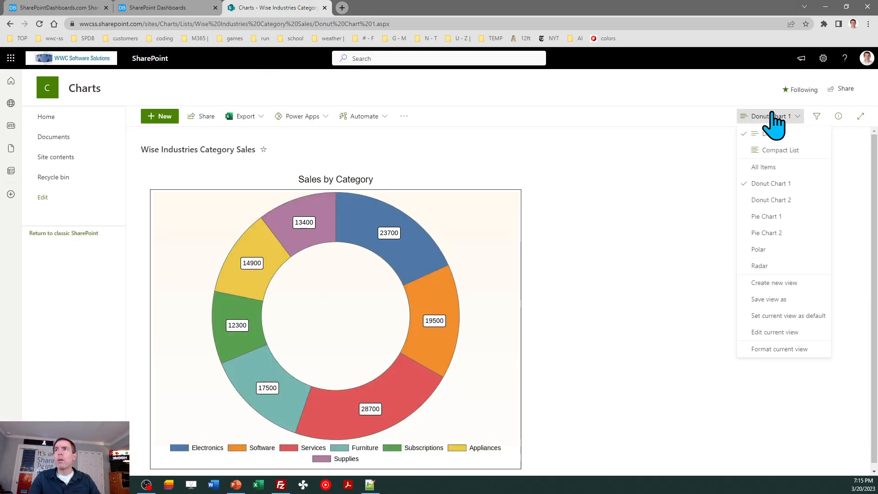
click(773, 168)
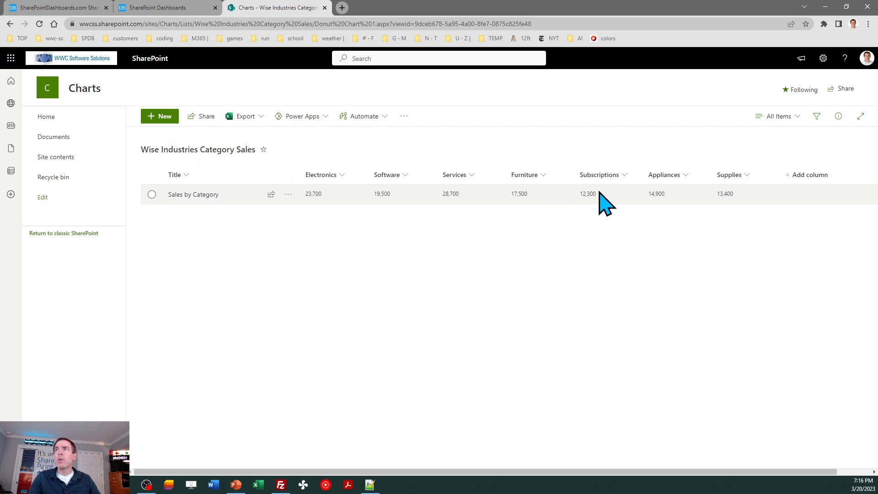
Save the current view of the Wise Industries Category Sales list as a new public view named Area Chart
click(780, 117)
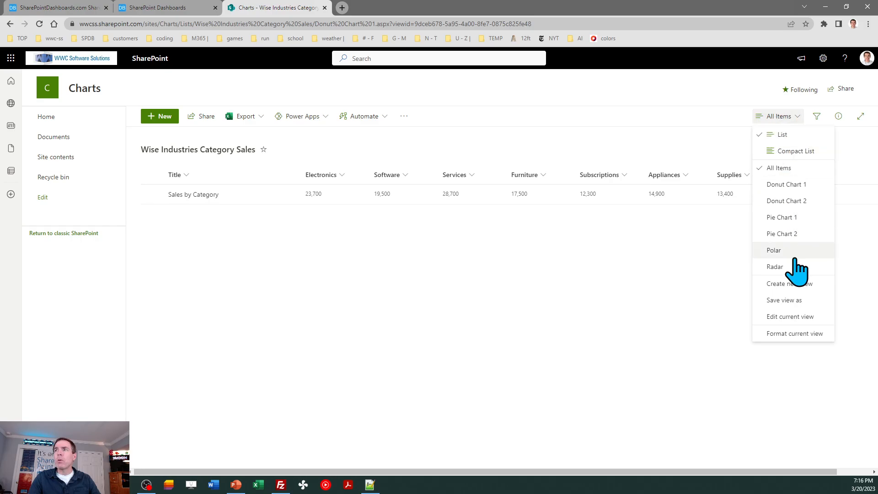
click(785, 300)
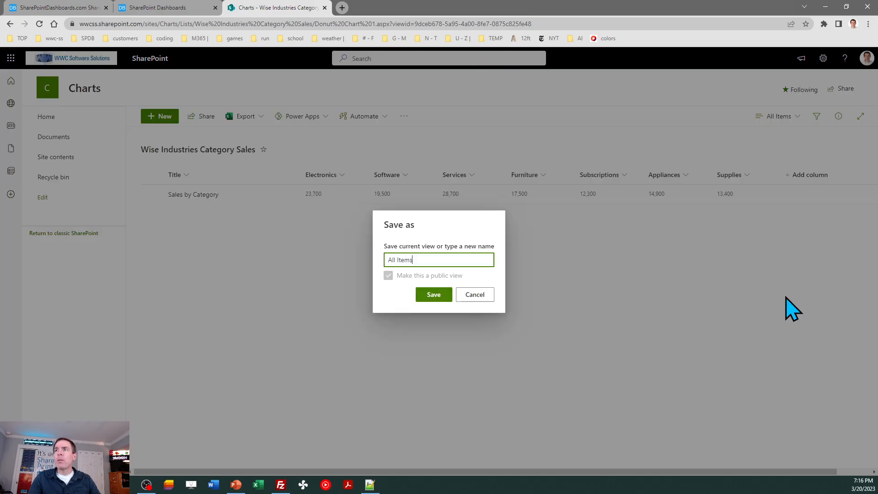
triple_click(430, 259)
text(Area)
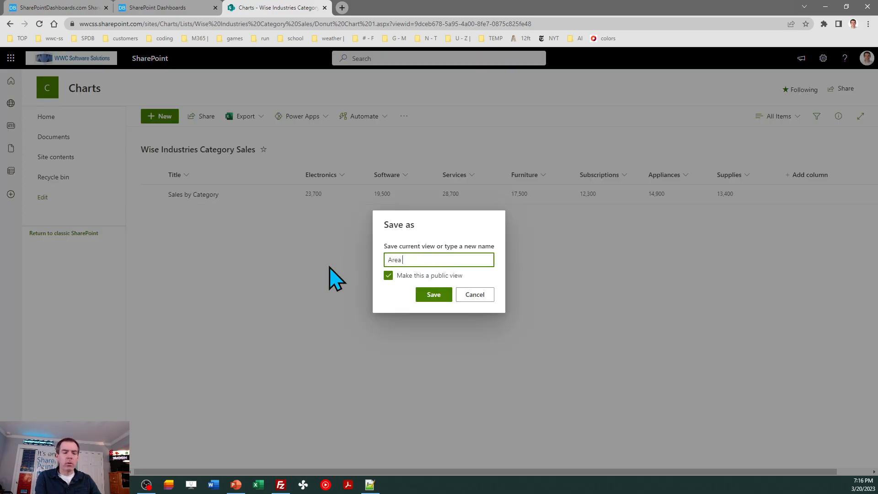
text( Chart)
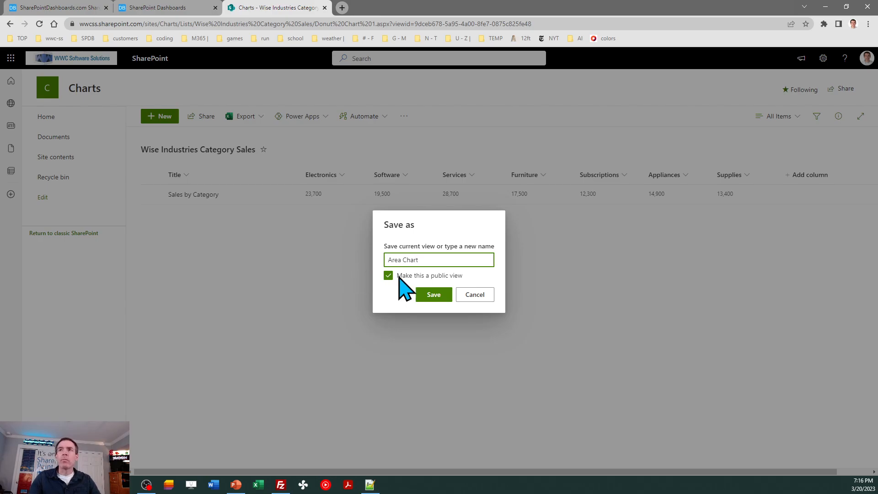
click(439, 295)
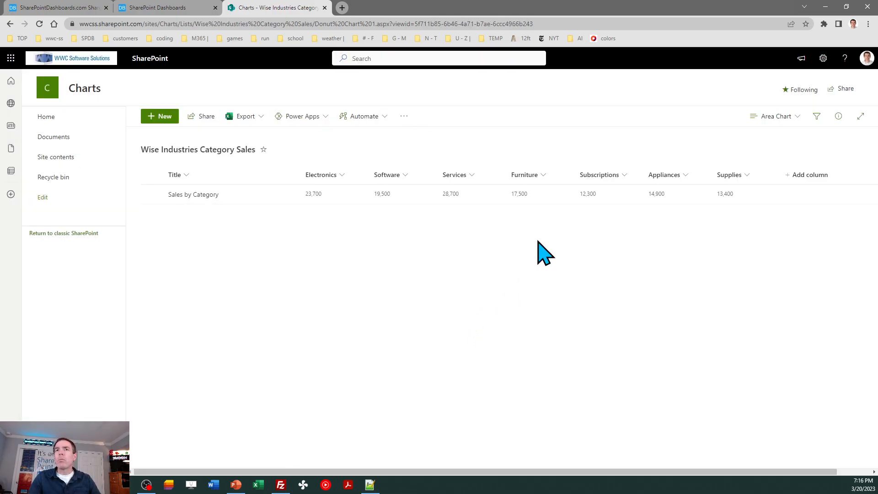
Resave the Area Chart view from its edit settings without changes and copy the resulting page's web address
click(770, 120)
click(778, 348)
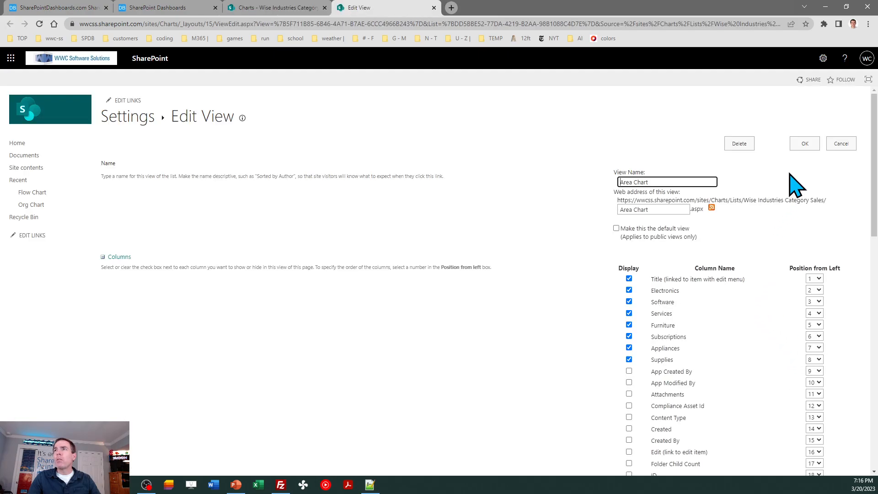
click(804, 143)
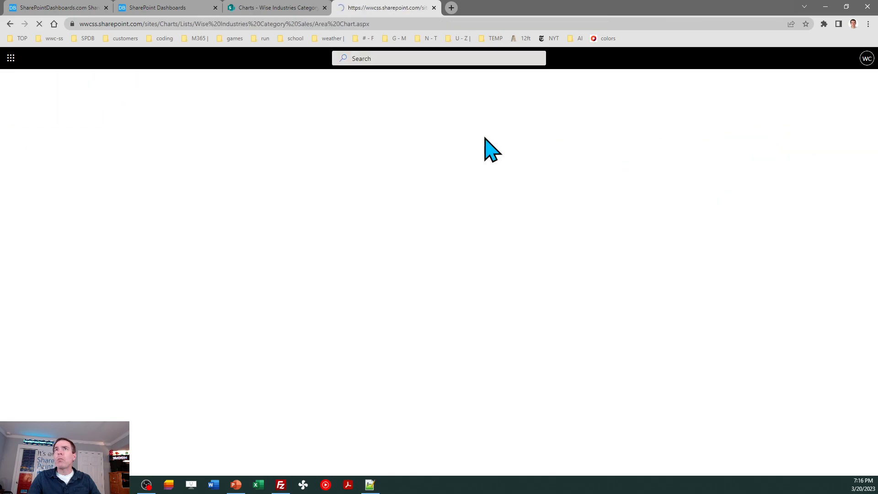
click(324, 8)
click(393, 24)
key(ctrl+c)
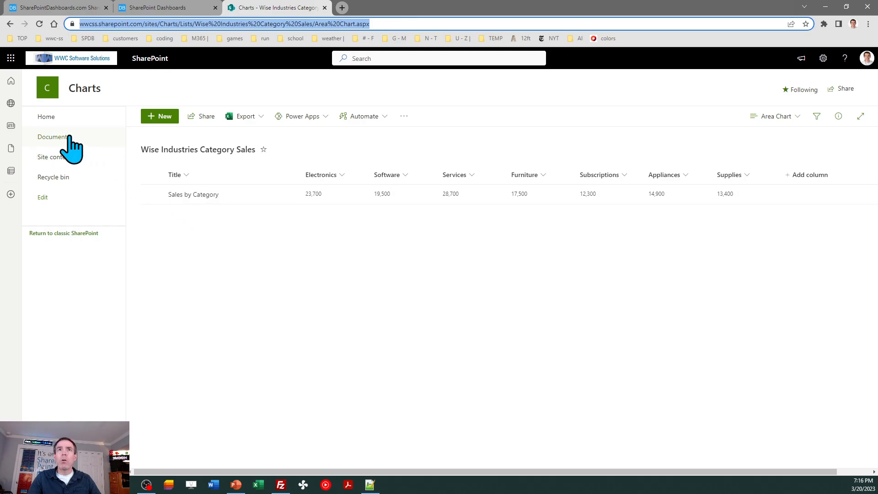
Edit the SharePoint Charts Training home page and add the copied Area Chart address as a new quick link
click(48, 121)
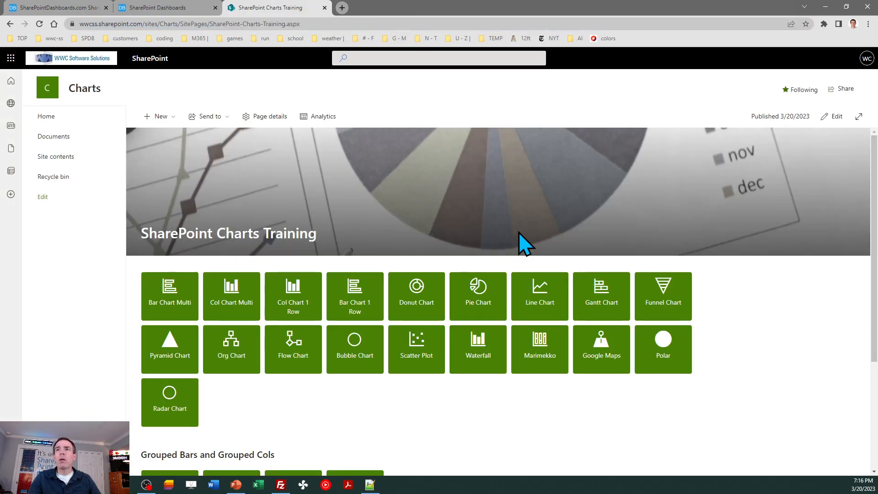
click(834, 118)
click(115, 267)
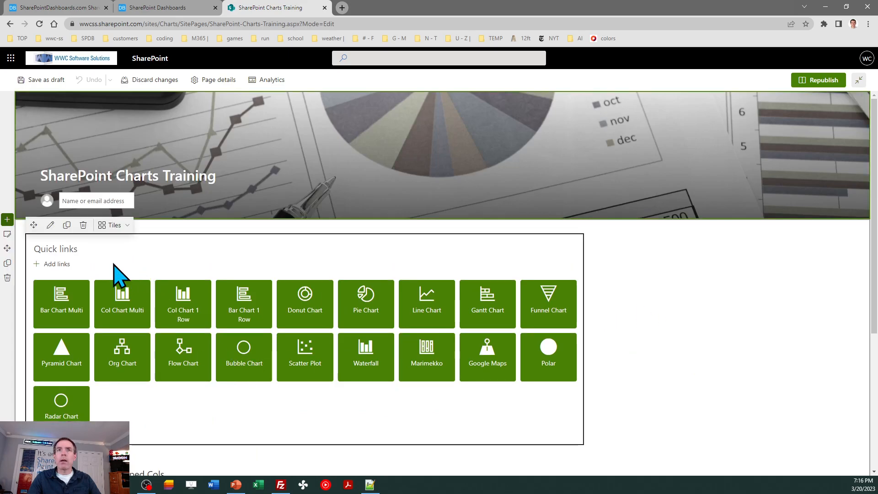
click(55, 264)
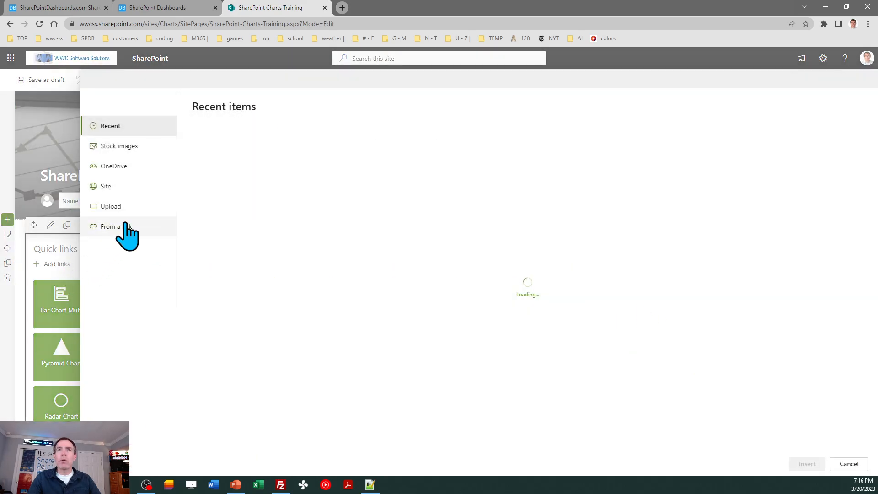
click(125, 227)
key(ctrl+v)
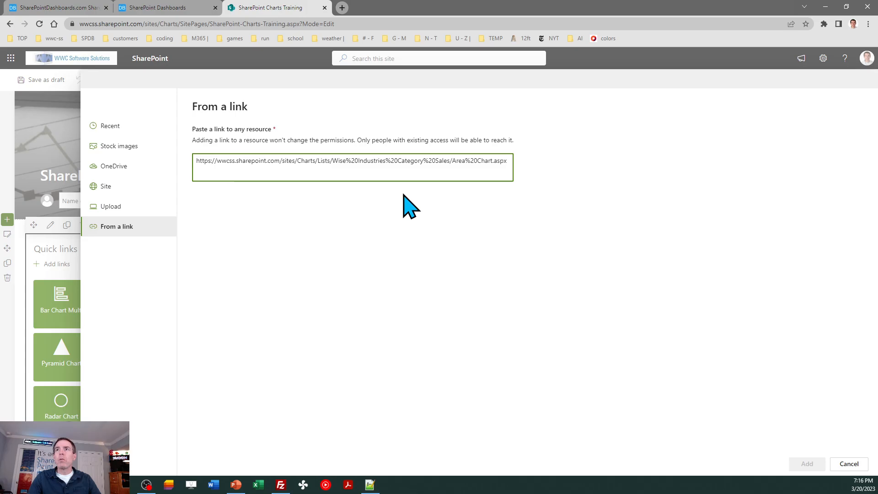
click(807, 464)
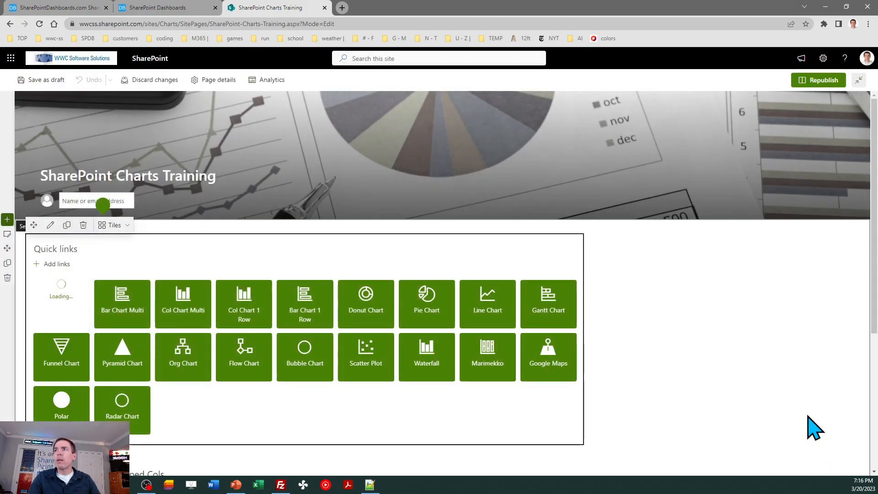
Shorten the new quick link's title to Area Chart by removing the .aspx extension
click(790, 174)
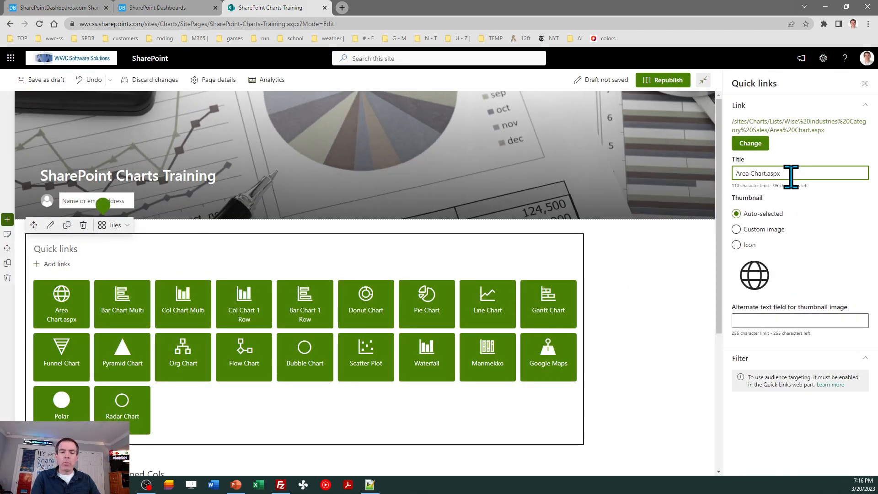
key(BackSpace)
key(BackSpace)
key(BackSpace)
key(BackSpace)
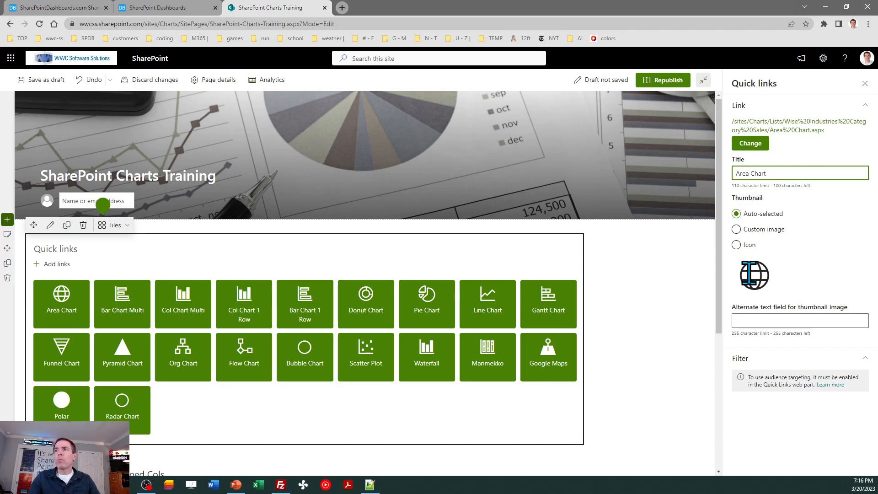
Give the Area Chart quick link the fivetilegrid icon, found by searching the icons for grid
click(737, 246)
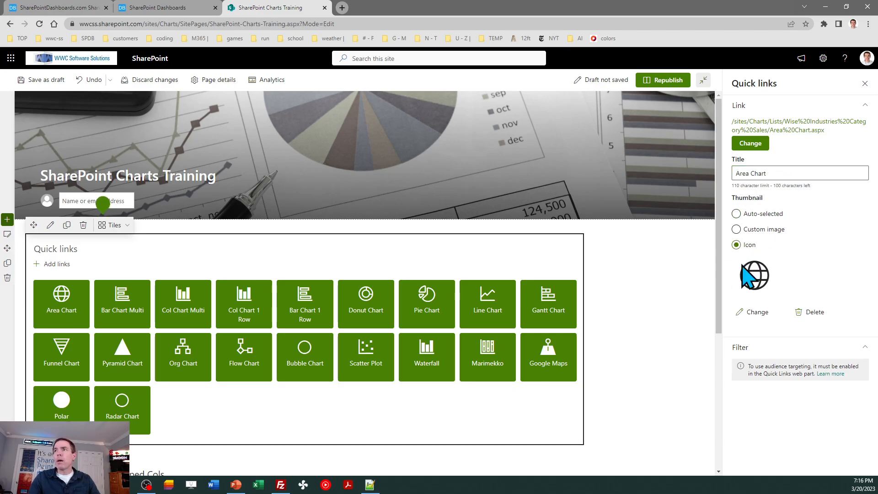
click(752, 313)
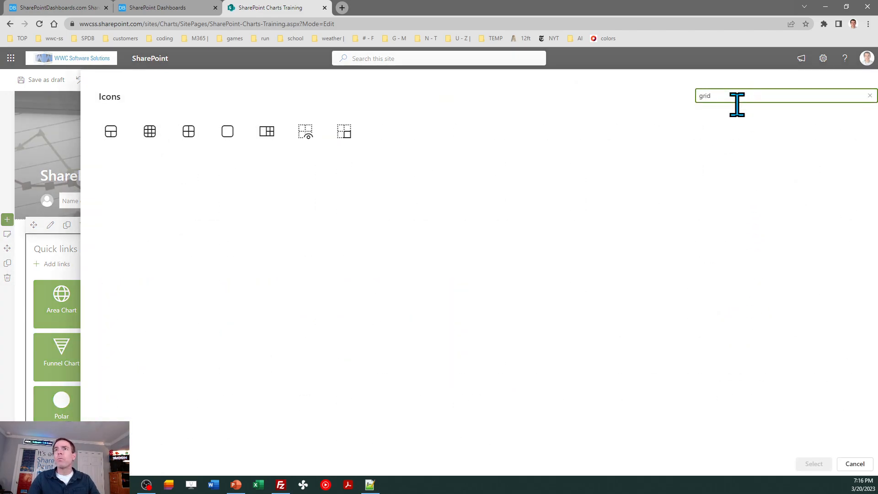
click(266, 134)
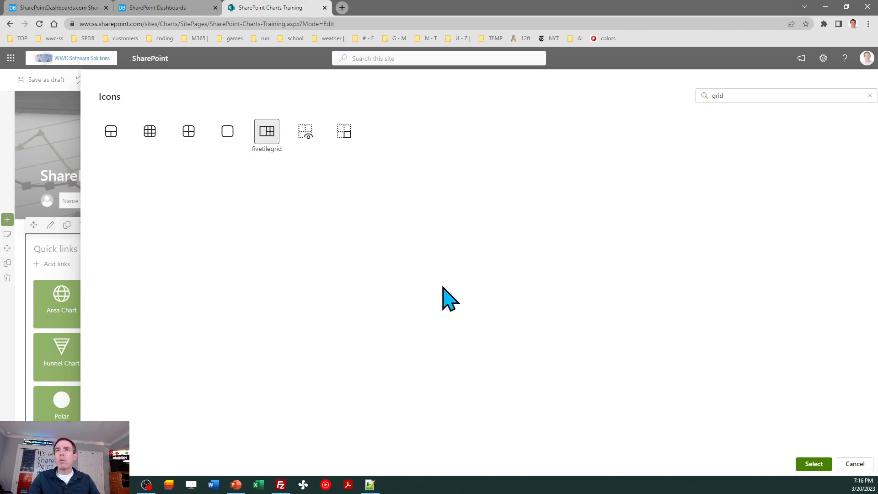
click(814, 463)
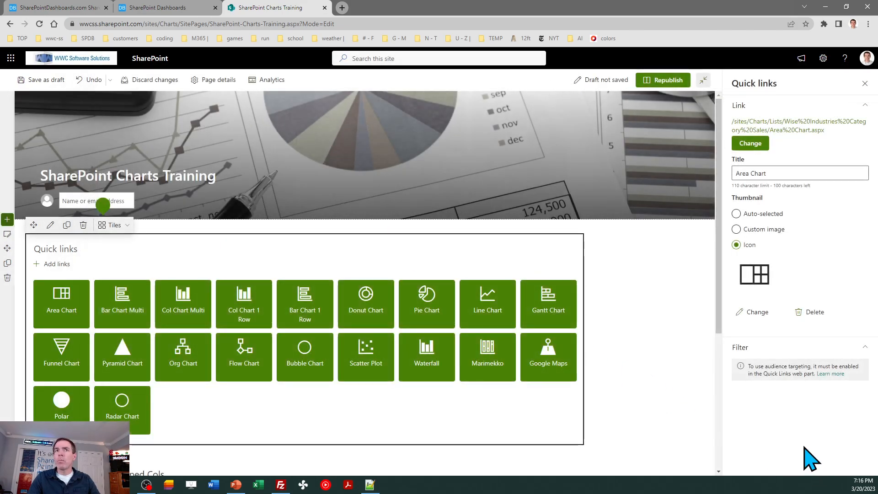
click(865, 83)
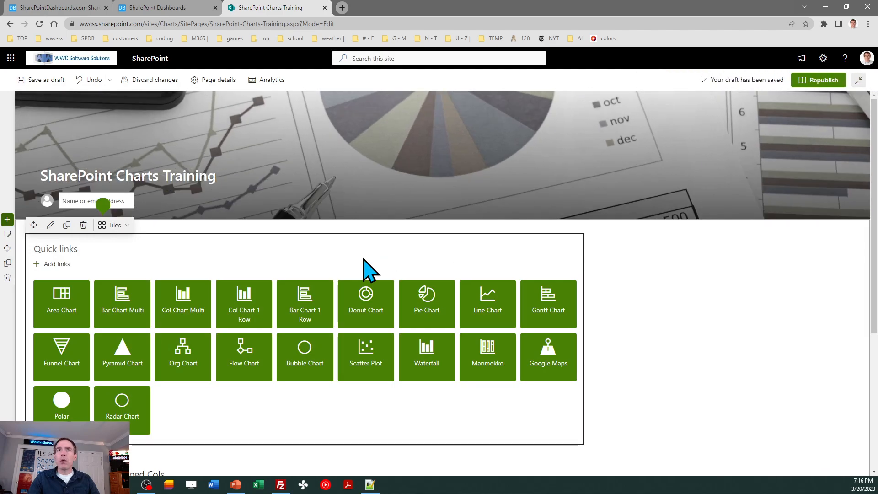
Move the Area Chart tile to the end of the quick links, after Radar Chart, and republish the page
mouse_move(65, 298)
drag(61, 316, 152, 414)
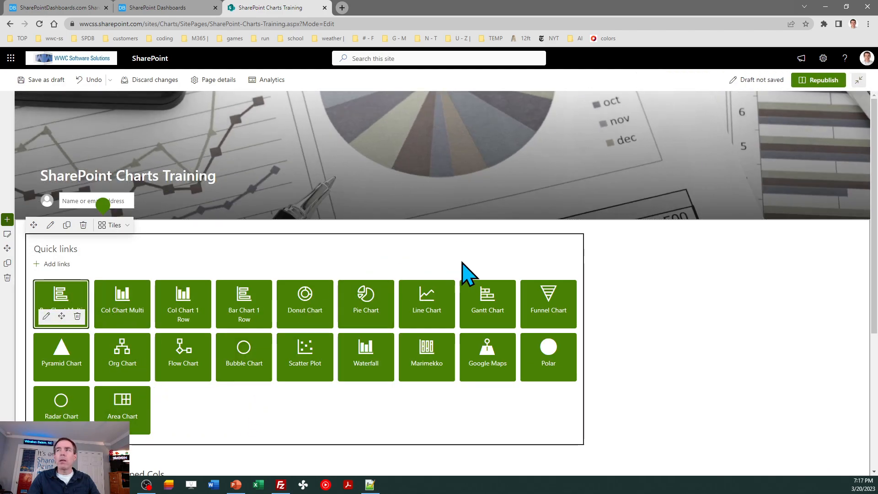
click(821, 81)
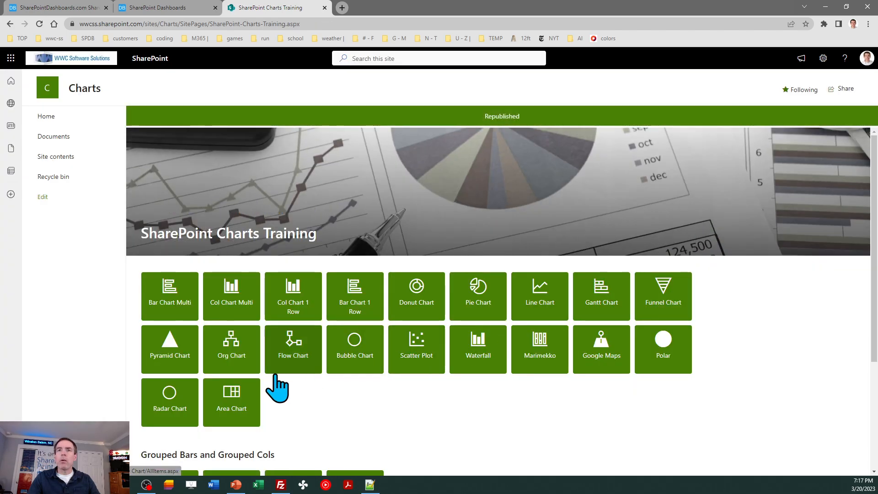
Open the Area Chart link, switch to SharePoint Dashboard Maker Pro and set the Proportional Area template's SP Fields to 7
click(235, 404)
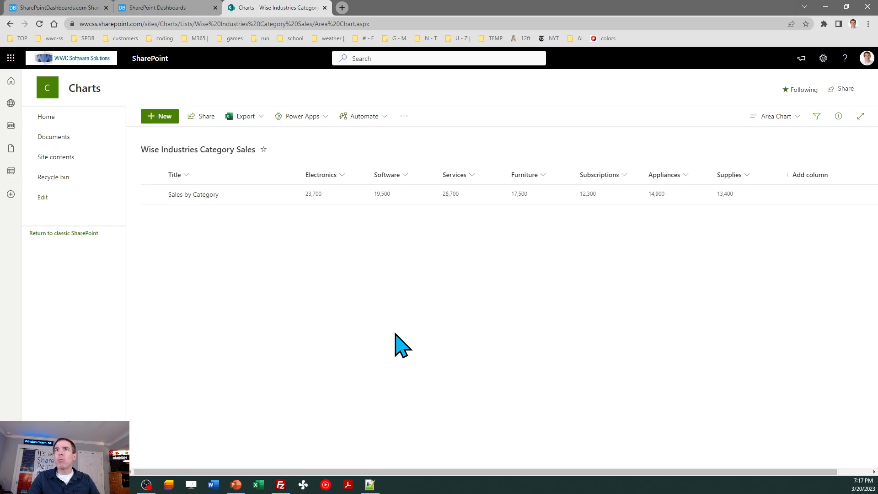
click(173, 13)
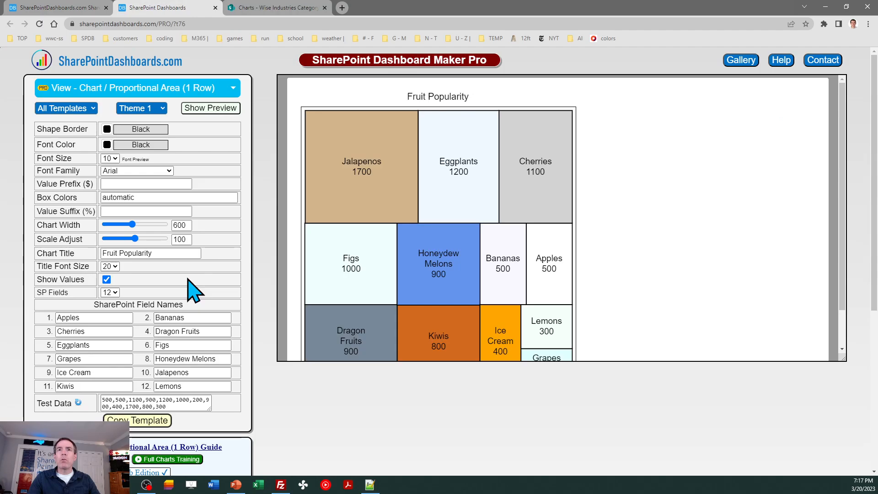
click(114, 293)
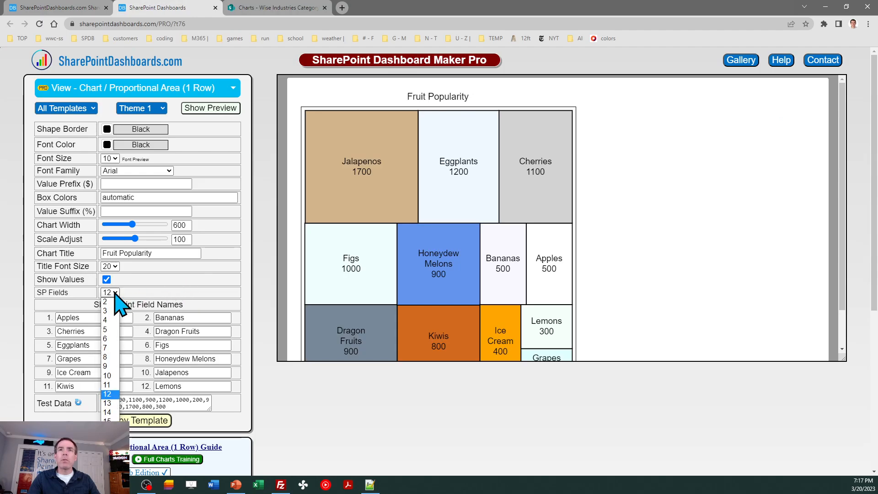
click(107, 348)
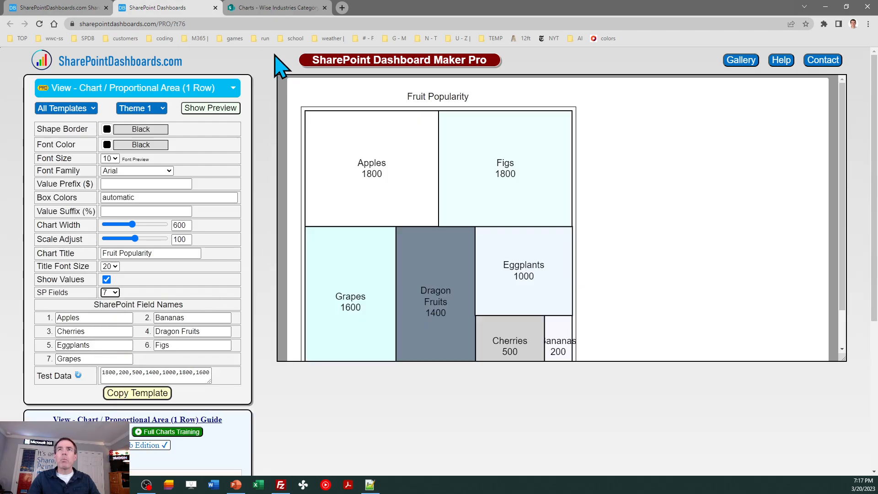
Check the SharePoint list's column names and set the template's first three field names to Electronics, Software and Services
click(274, 9)
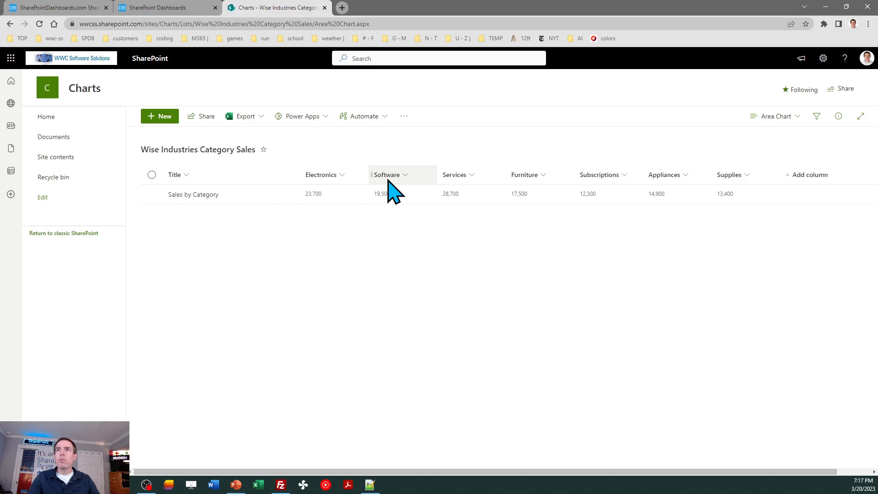
click(166, 9)
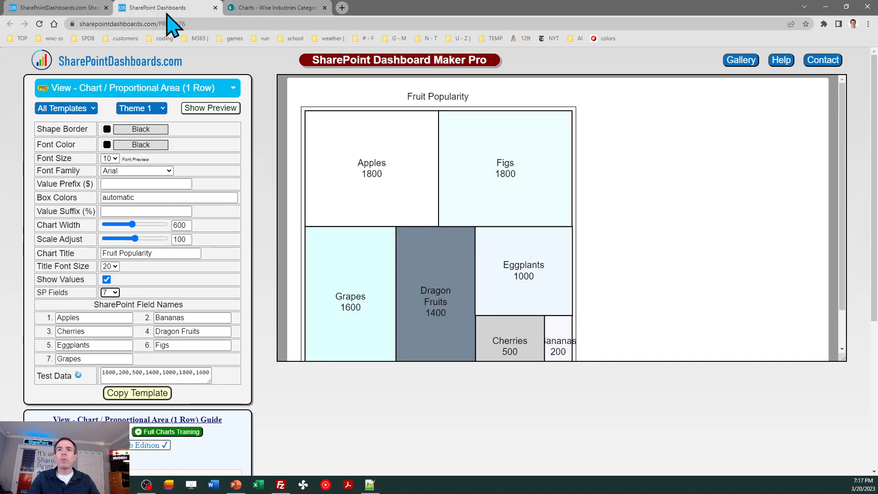
double_click(84, 317)
text(E)
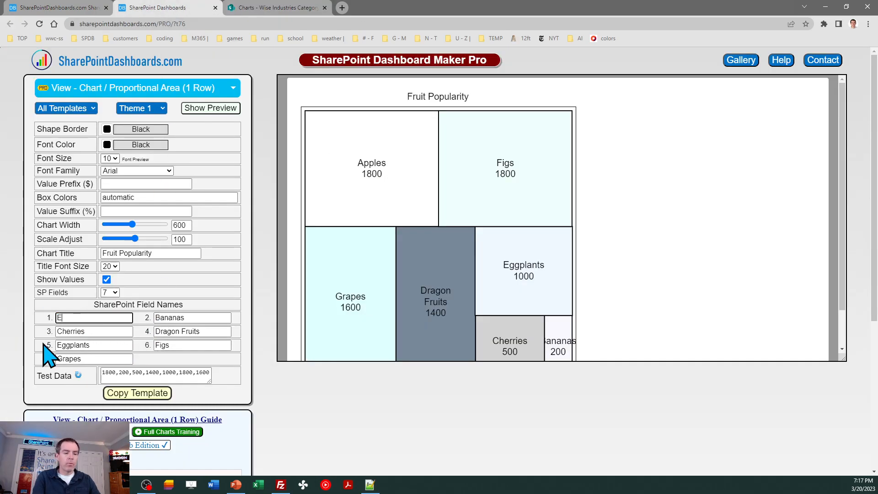
text(lectronics)
key(Tab)
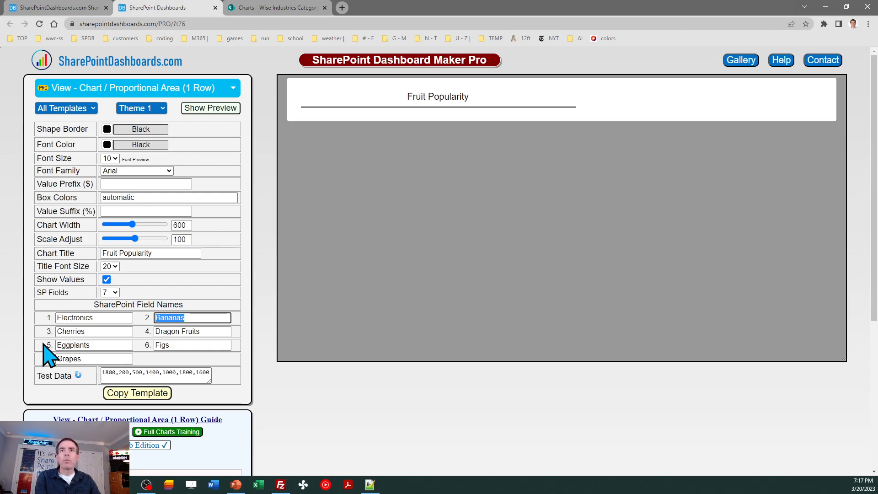
text(Software)
key(Tab)
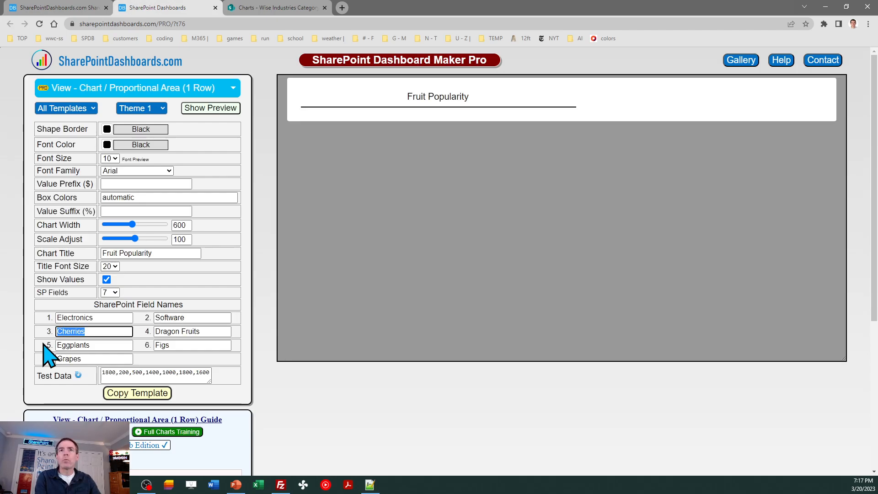
text(Services)
key(Tab)
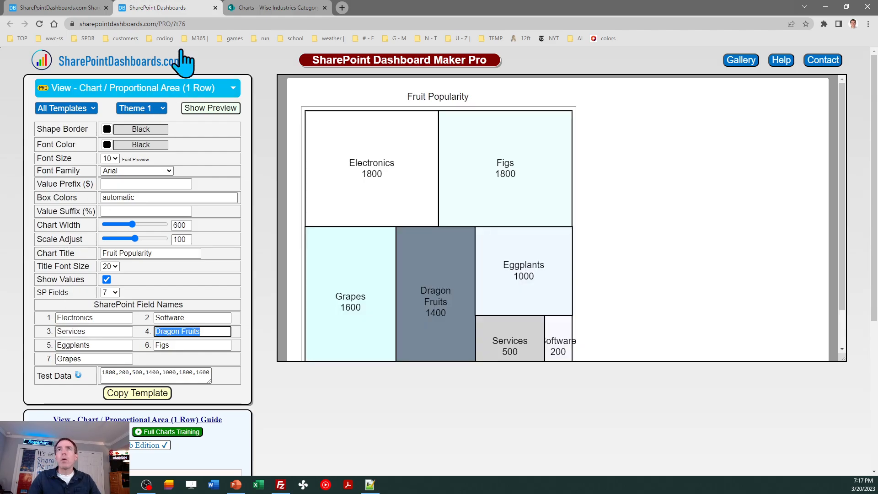
Recheck the list's columns and set field names 4 to 6 to Furniture, Subscriptions and Appliances
click(286, 9)
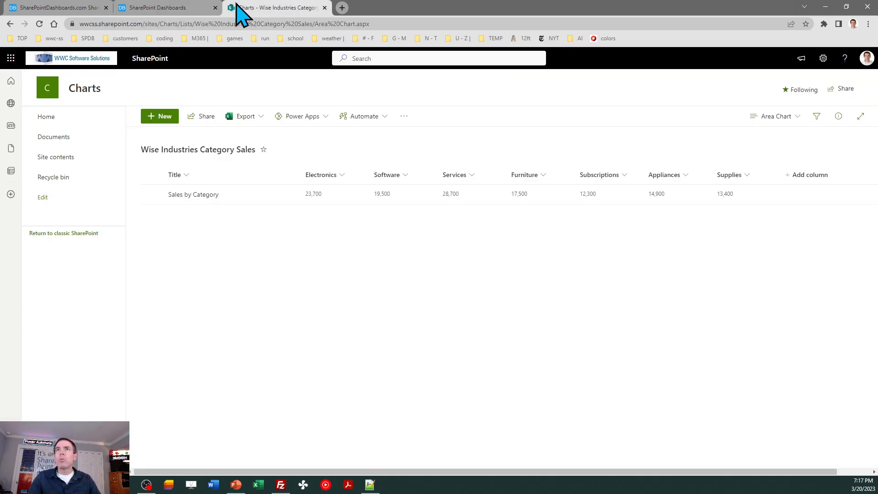
click(182, 9)
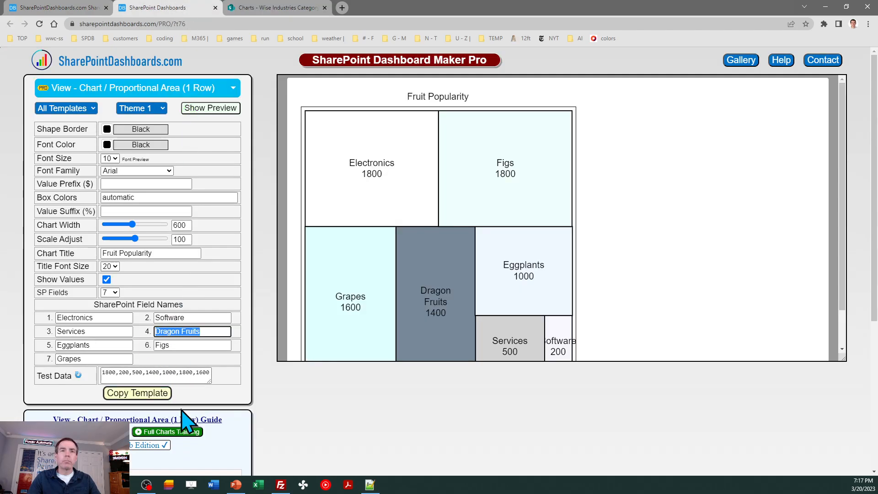
text(Furniture)
key(Tab)
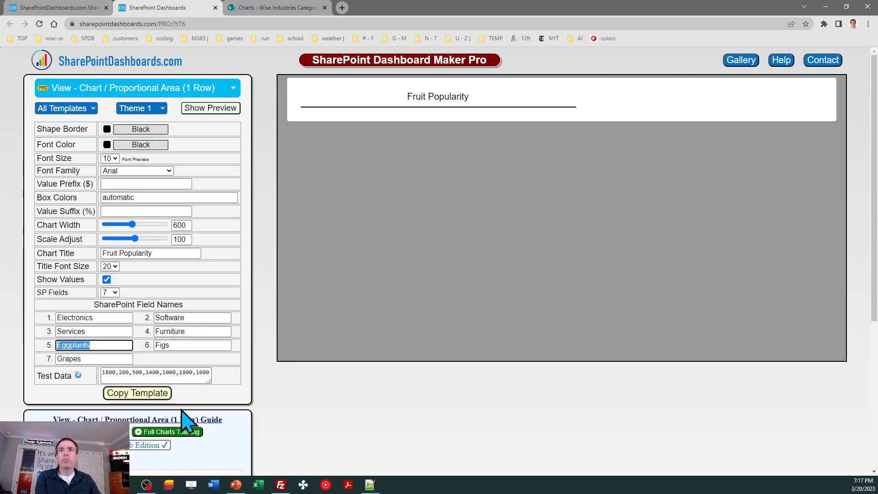
text(Subscriptions)
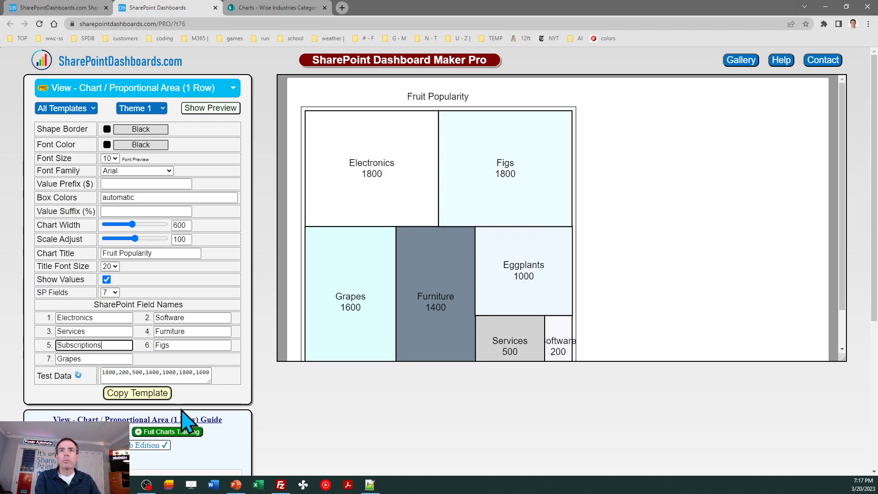
key(Tab)
text(Appliance)
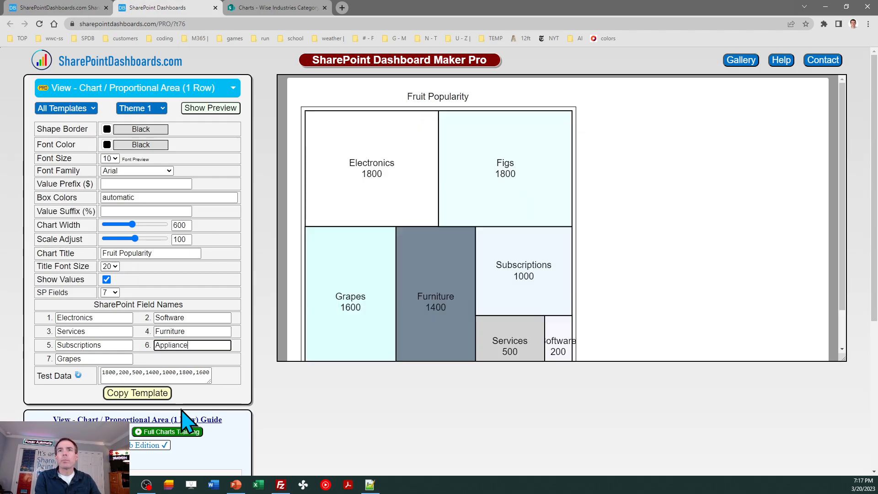
text(s)
key(Tab)
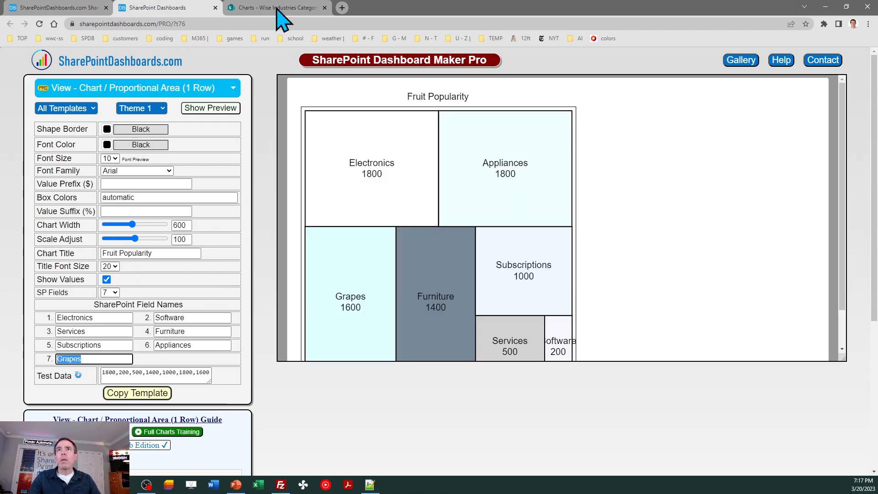
Check the list's last column and set the seventh field name to Supplies
click(282, 8)
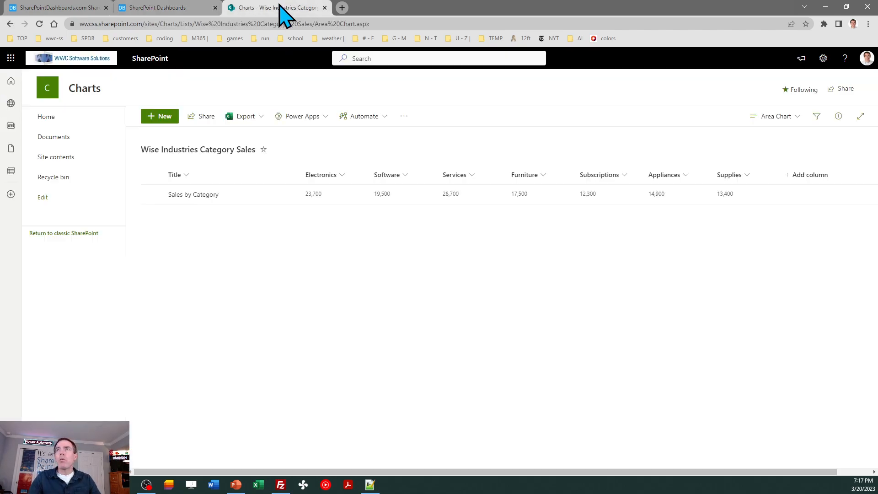
click(187, 9)
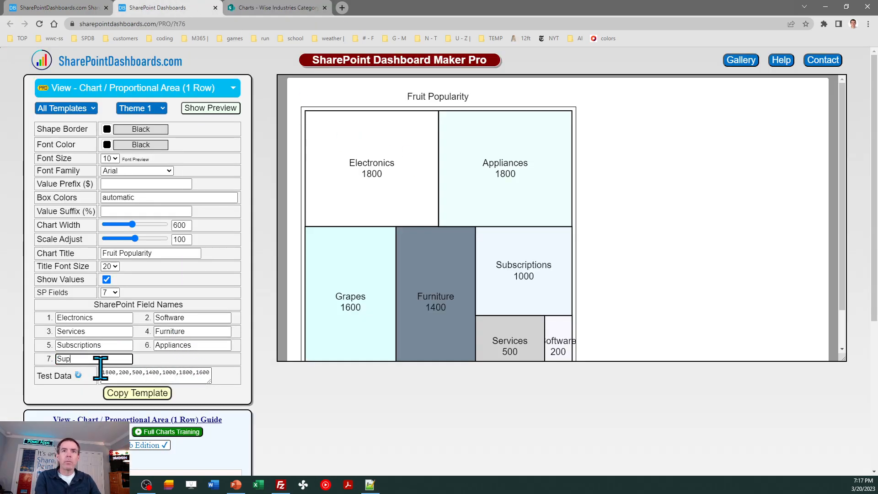
text(Supplies)
key(Tab)
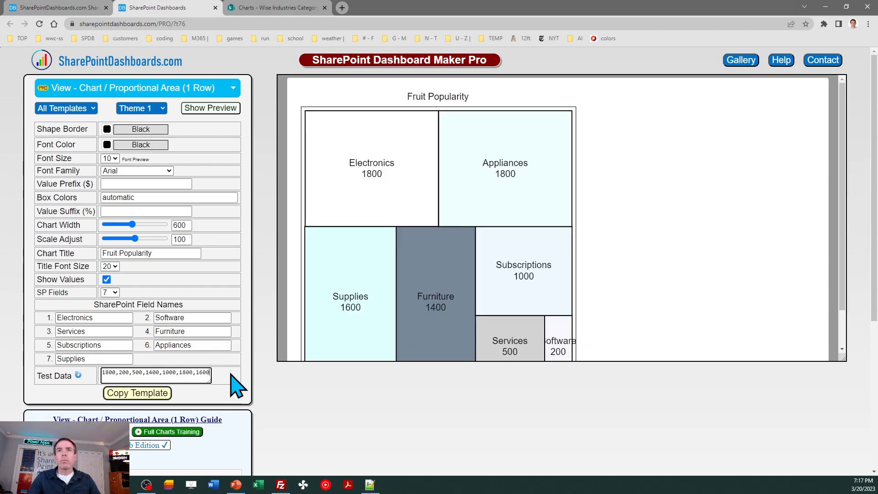
Set the chart title to Category Sales and its title font size to 36
click(163, 255)
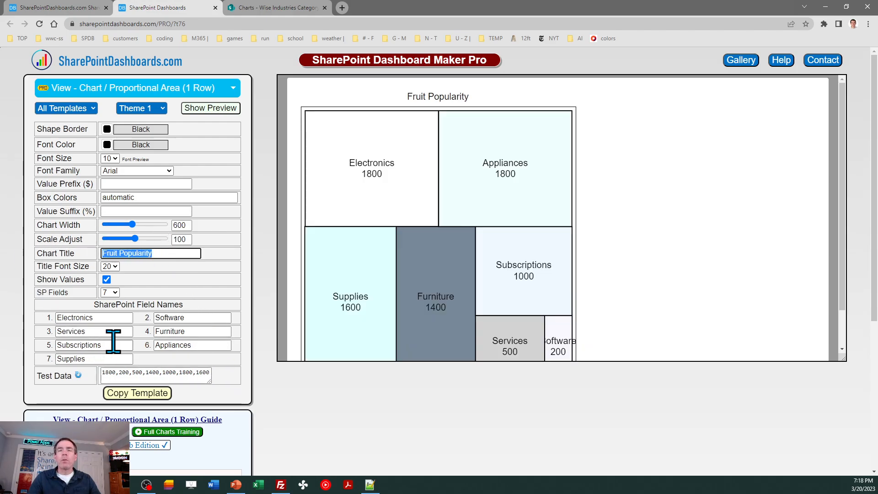
text(C)
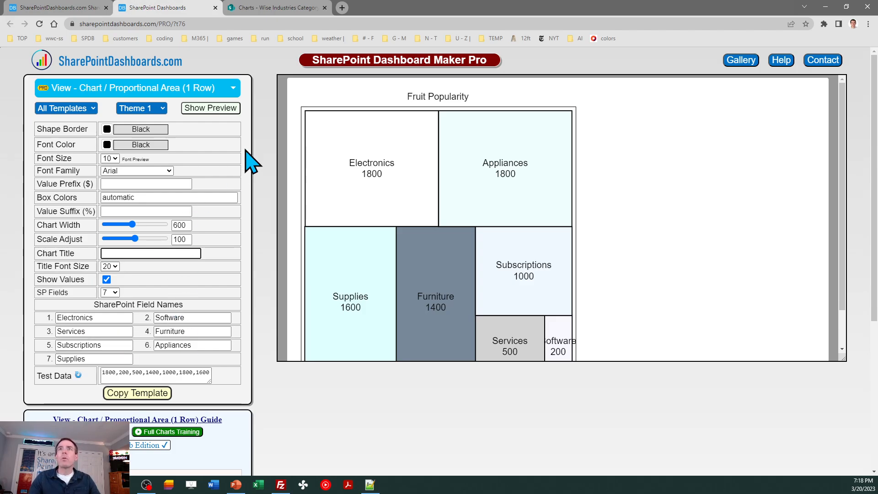
click(268, 8)
click(180, 9)
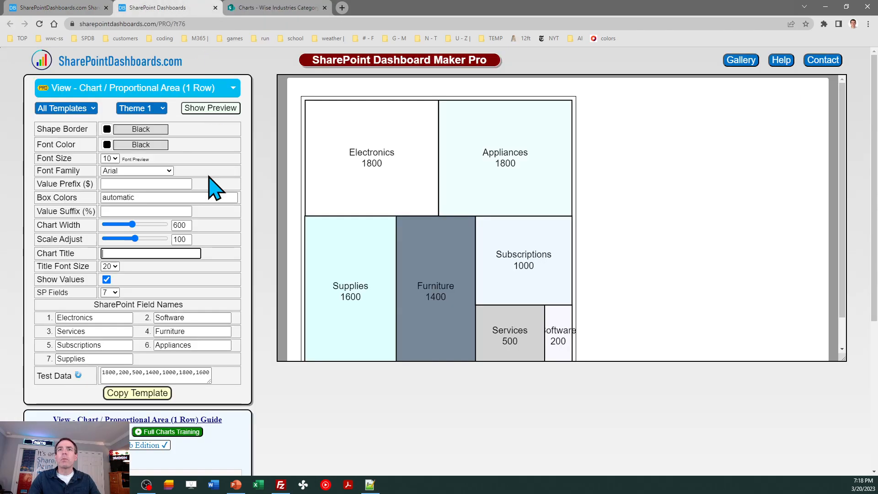
click(163, 275)
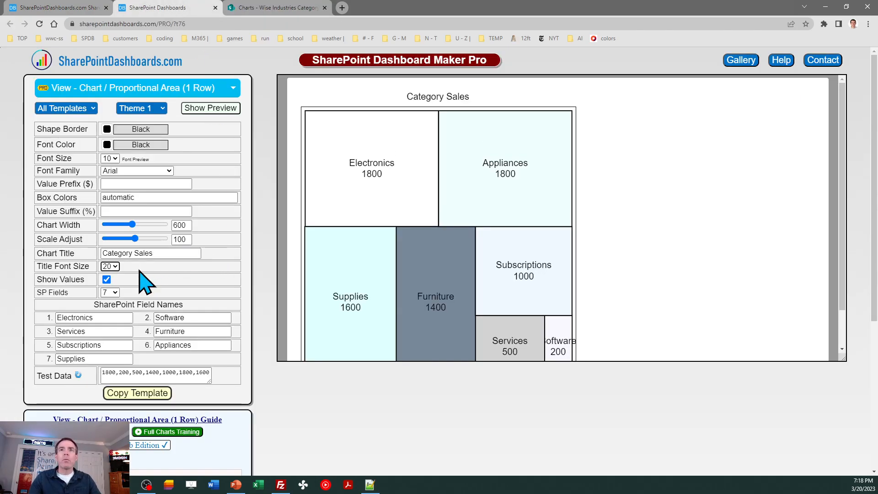
click(112, 266)
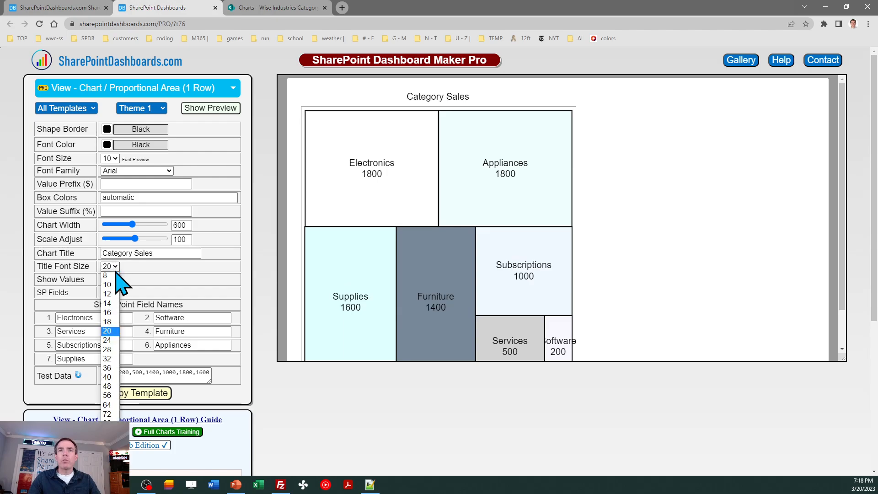
click(108, 368)
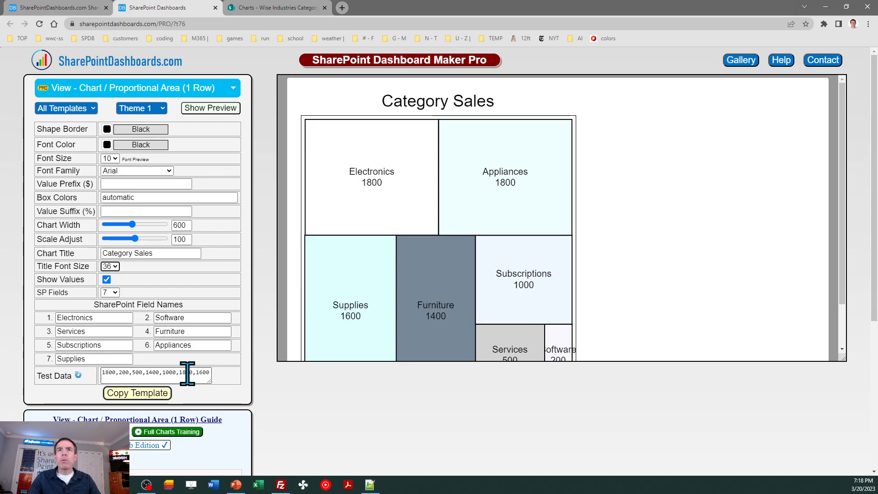
Copy the configured Proportional Area template code and switch to the SharePoint list
click(143, 394)
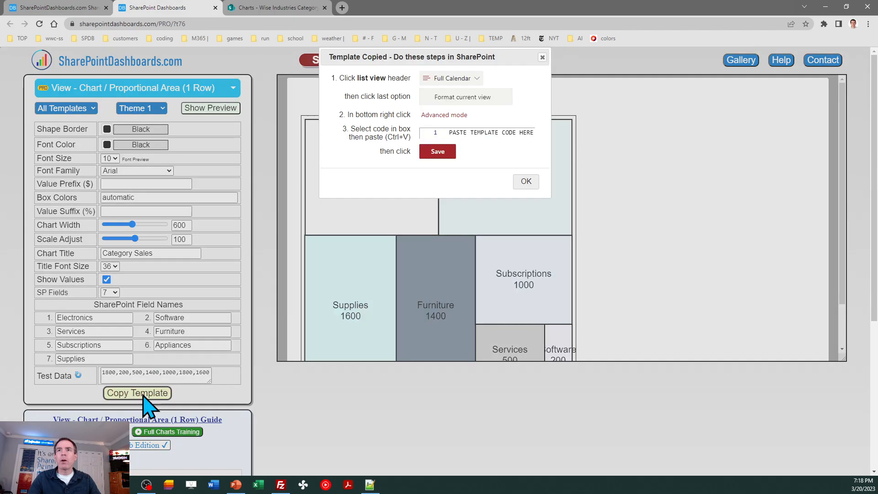
click(525, 181)
click(286, 7)
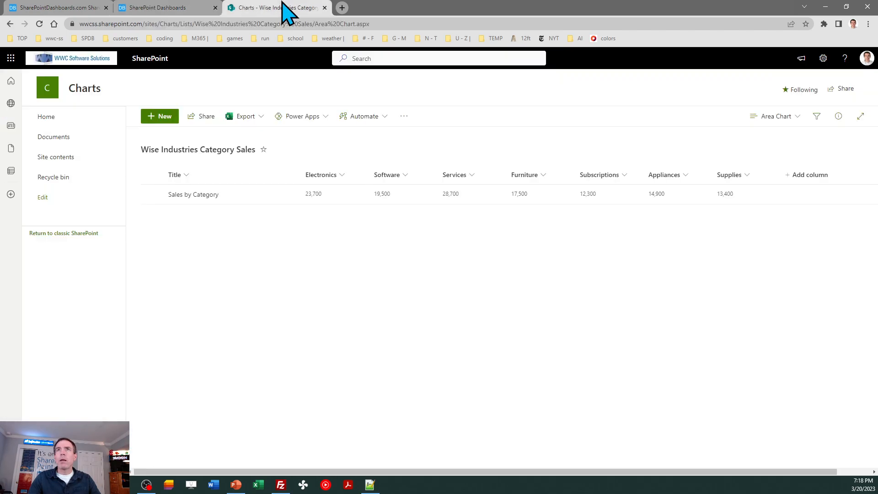
Open the Area Chart view's advanced formatting, replace its default JSON with the copied template code and save
click(775, 116)
click(788, 367)
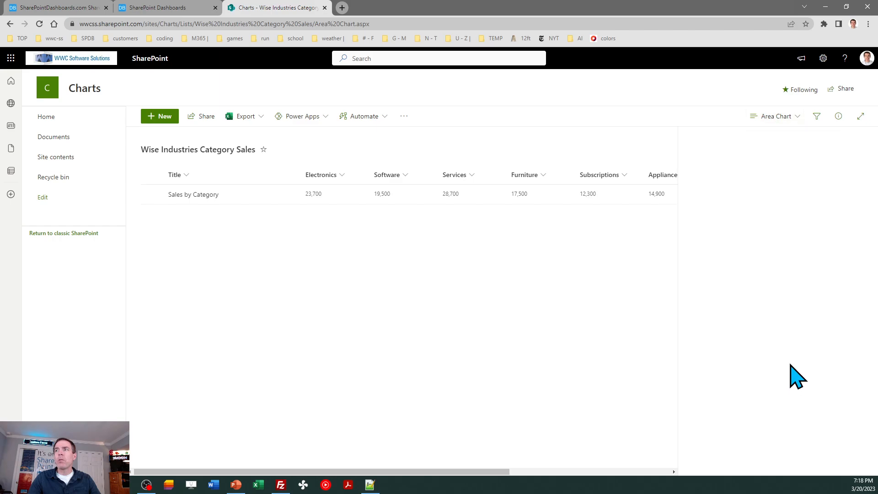
click(710, 441)
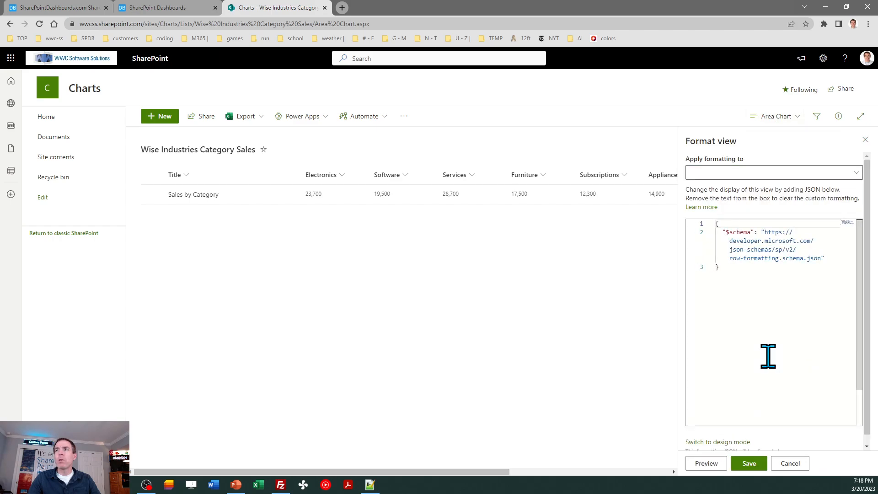
key(ctrl+a)
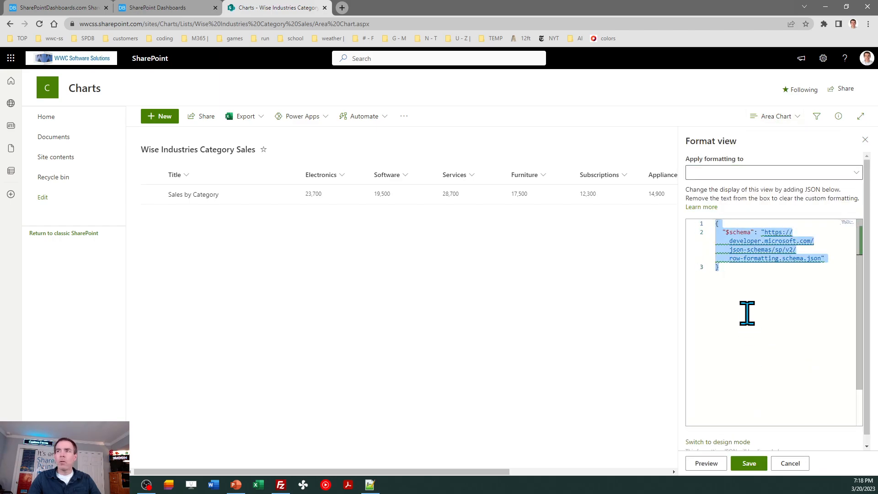
key(ctrl+v)
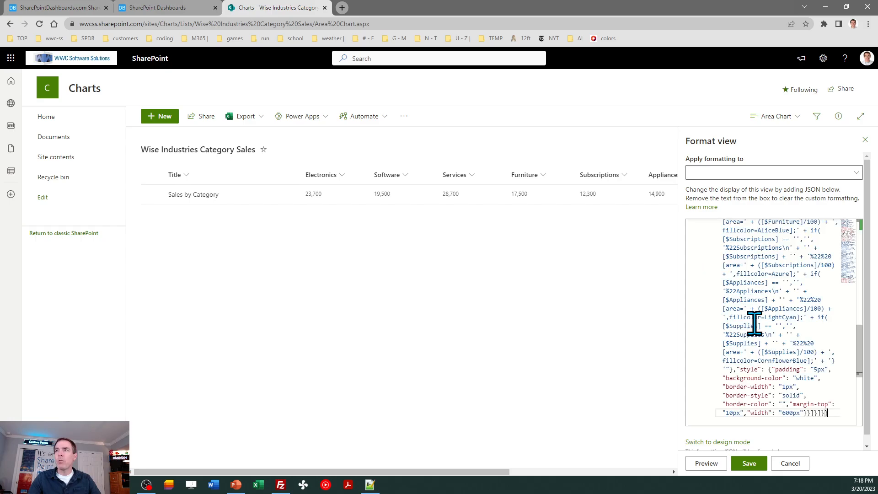
click(748, 462)
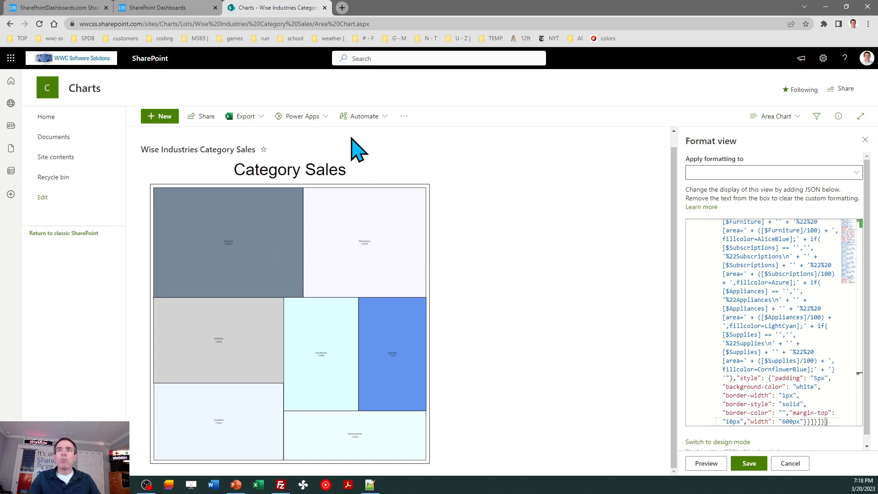
Return to SharePoint Dashboard Maker Pro, set the template's label font size to 32 and copy the template again
click(155, 9)
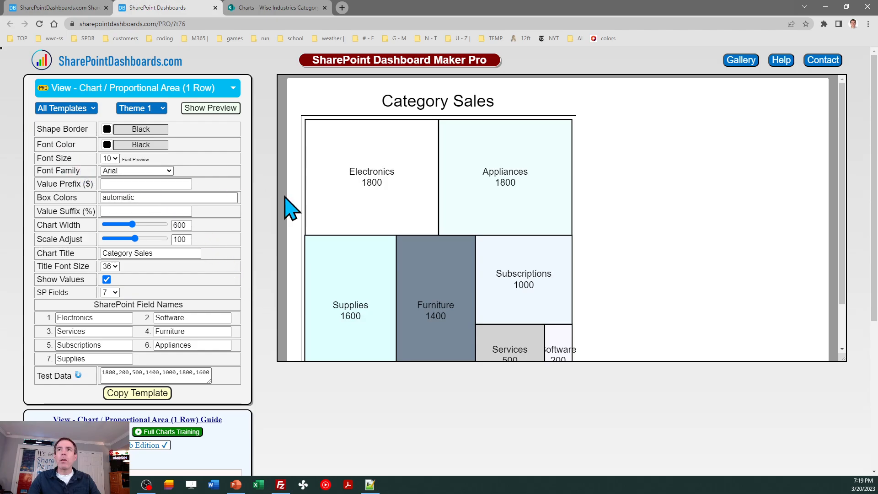
click(115, 159)
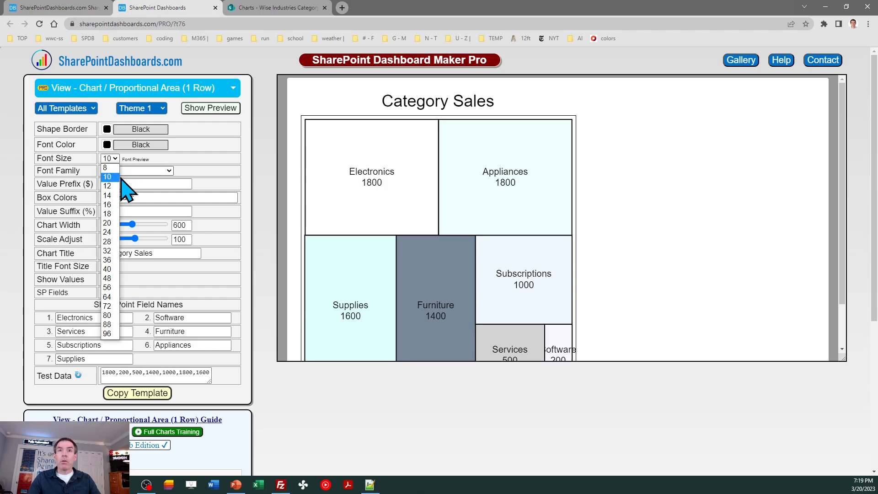
click(107, 251)
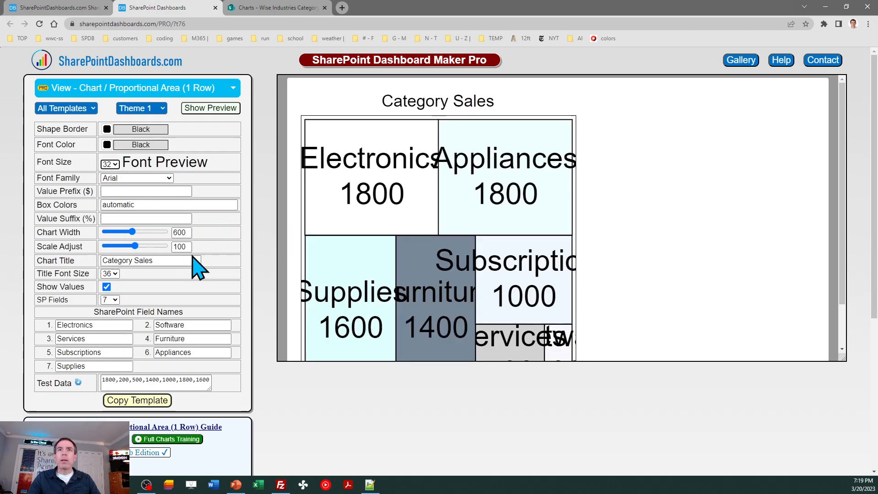
click(153, 402)
click(525, 182)
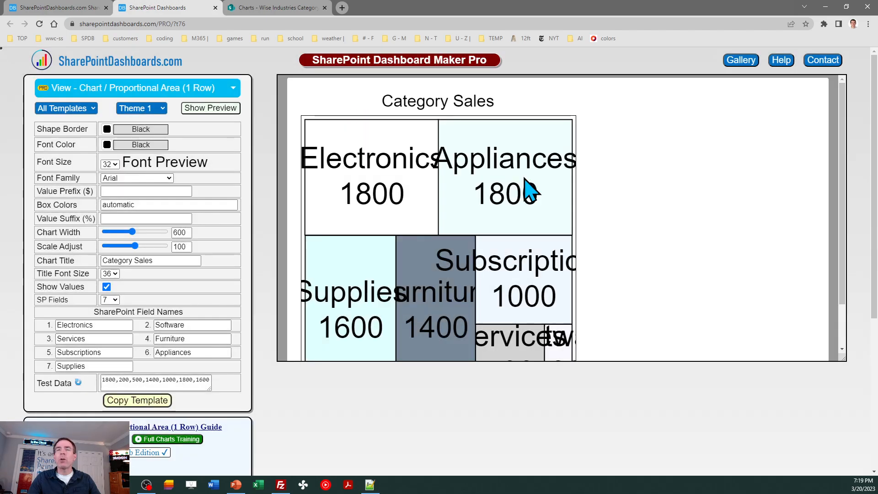
In the SharePoint list, overwrite the Area Chart view's formatting JSON with the recopied template code and save
click(271, 9)
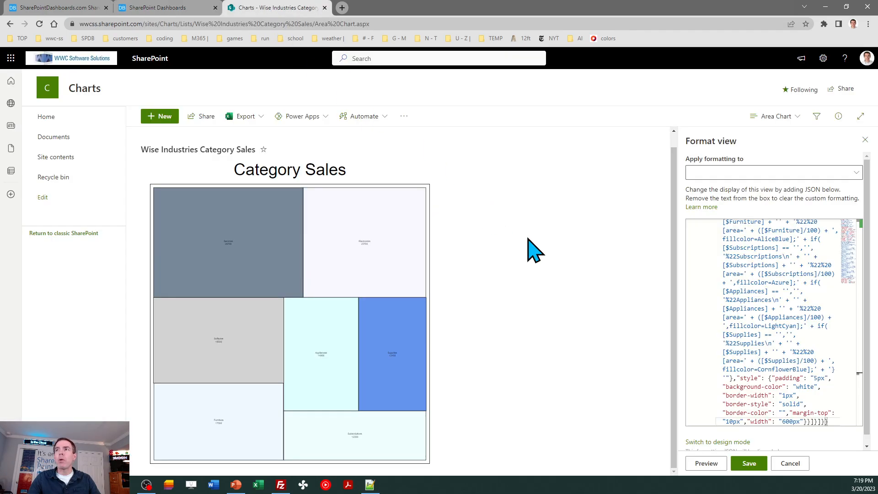
click(749, 291)
key(ctrl+a)
key(ctrl+v)
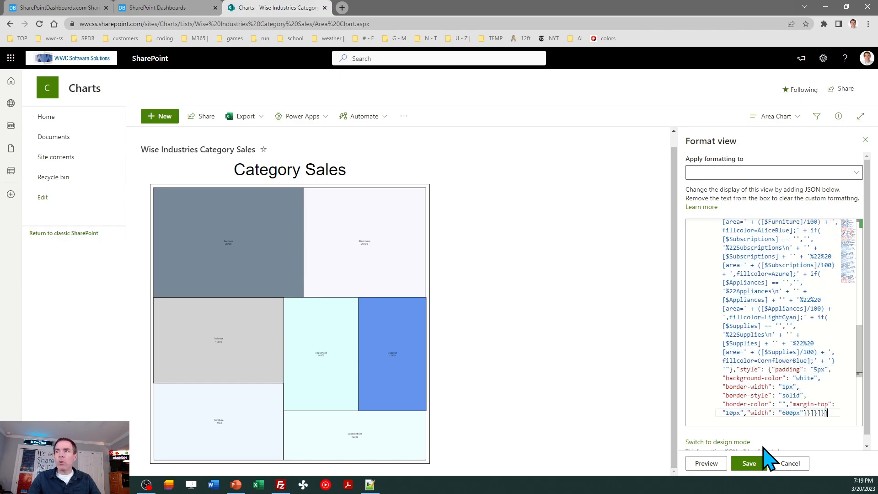
click(749, 463)
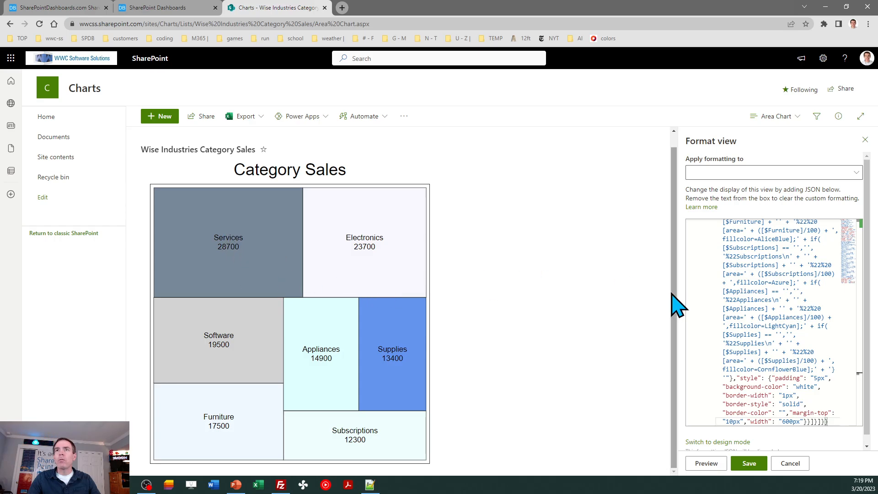
Return to SharePoint Dashboard Maker Pro, set the template's shape border color to Crimson and copy the template
click(165, 8)
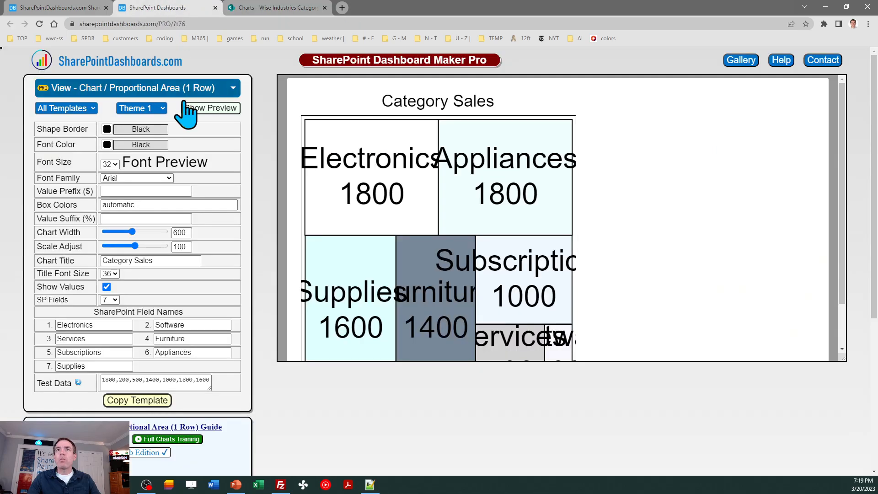
click(107, 130)
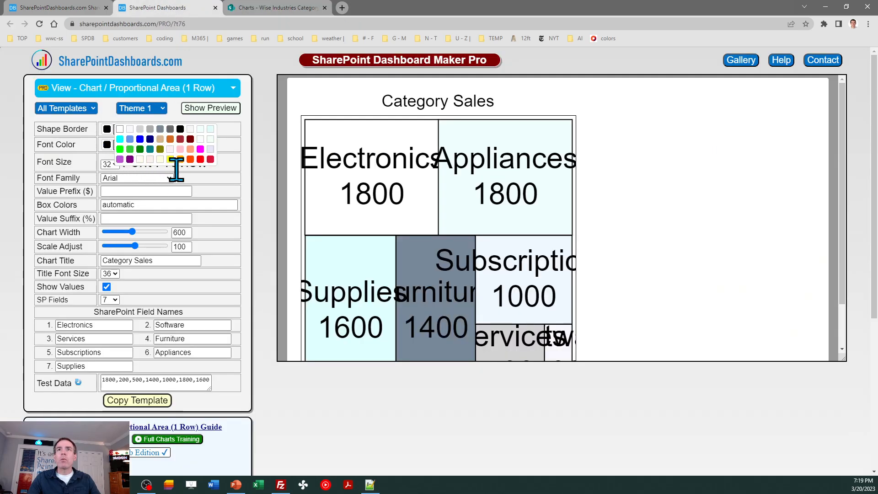
click(210, 159)
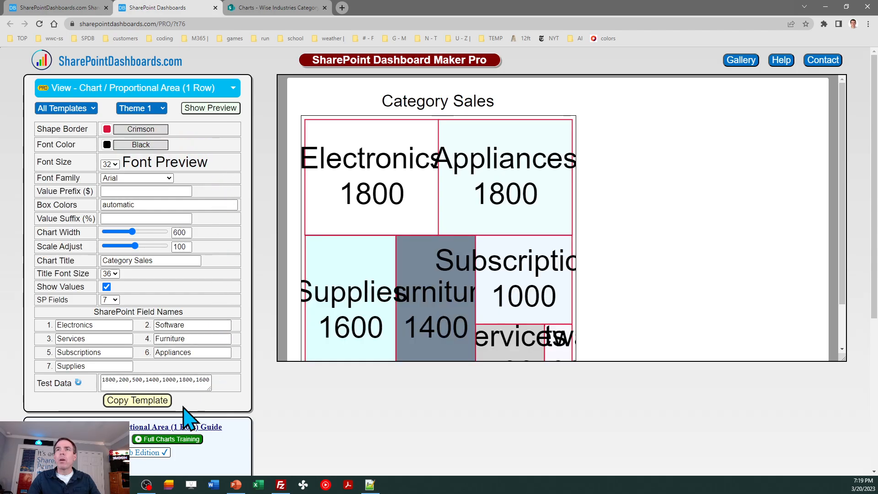
click(137, 401)
click(525, 181)
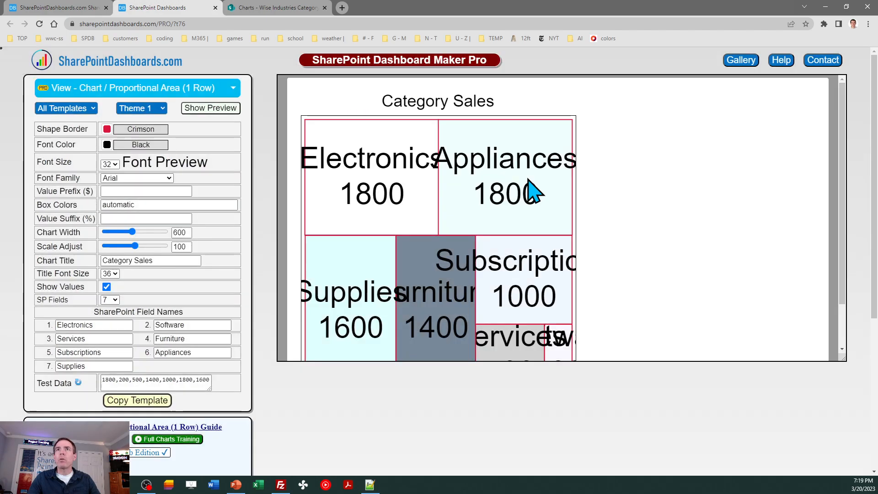
In the SharePoint list, replace the Area Chart view's formatting JSON with the crimson-border template code and save
click(281, 8)
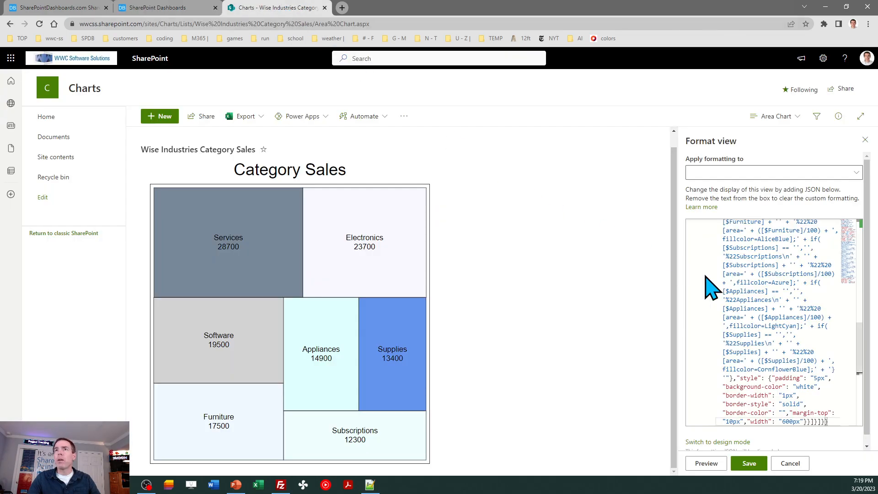
key(ctrl+a)
key(ctrl+v)
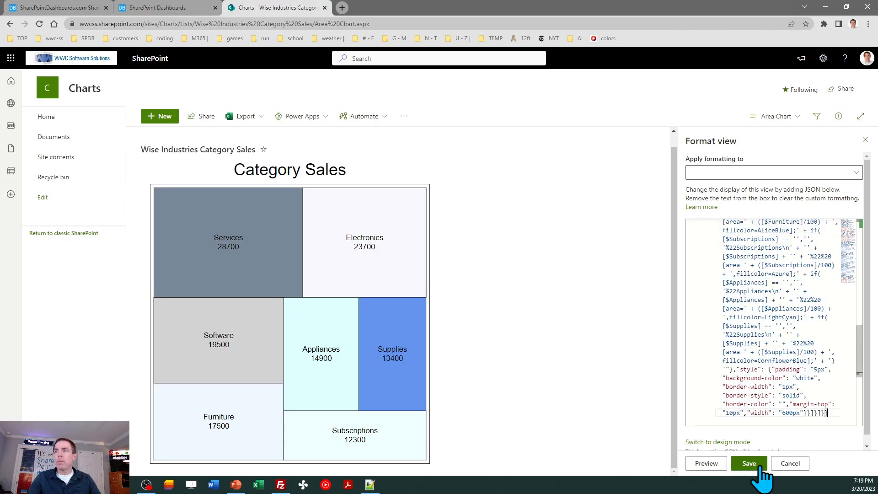
click(749, 463)
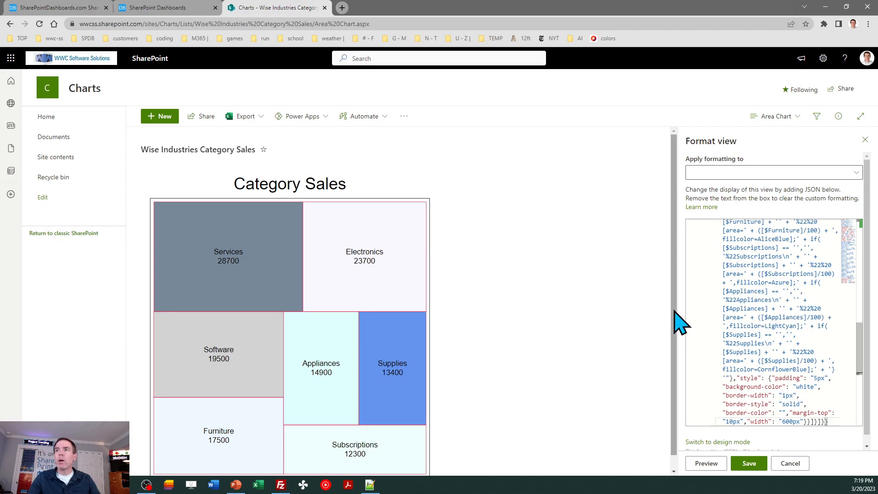
drag(674, 309, 684, 335)
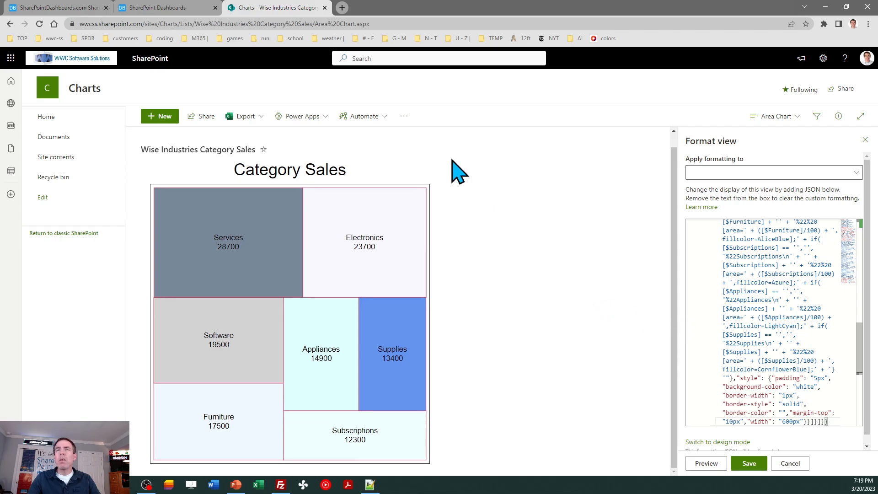
Return to SharePoint Dashboard Maker Pro, set the template's value prefix to $ and copy the template
click(157, 7)
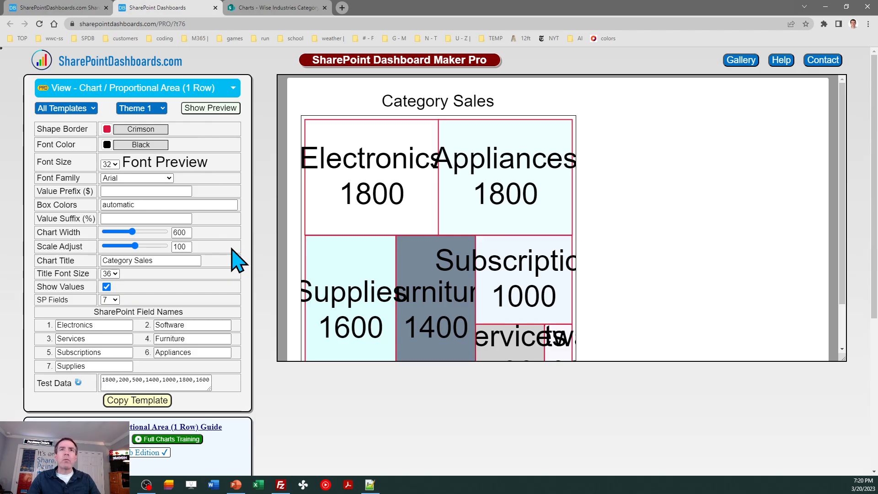
click(149, 190)
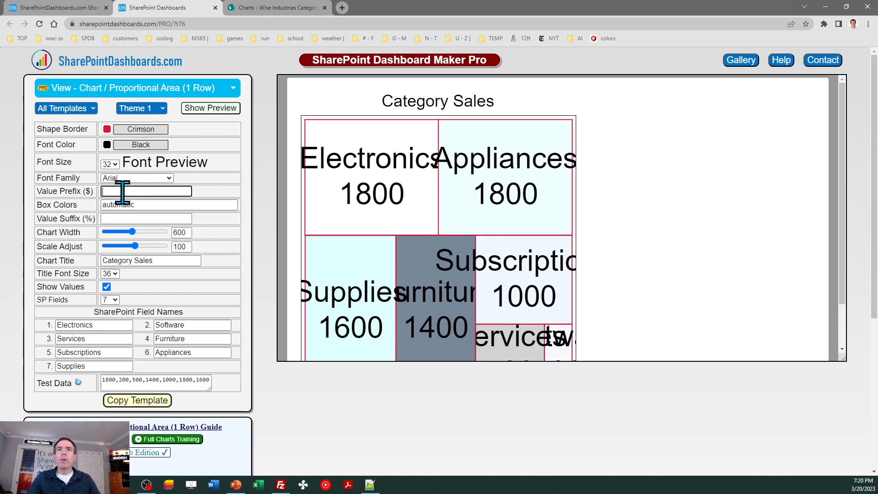
key(Tab)
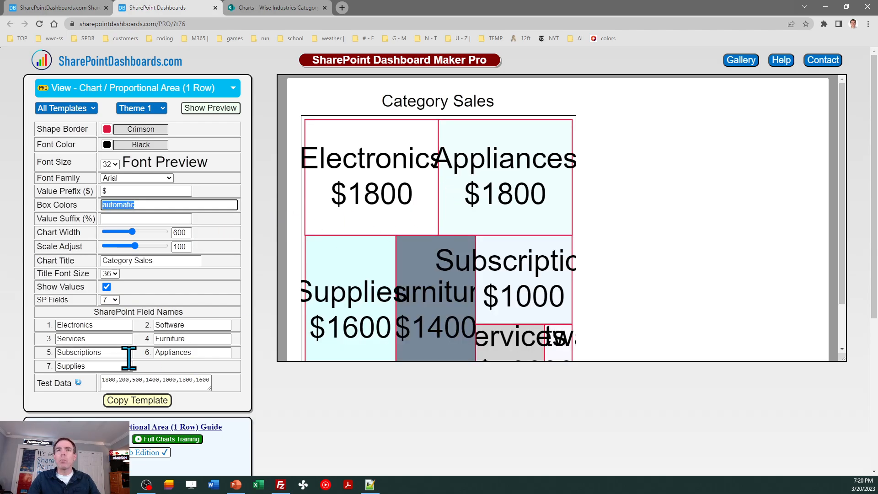
click(146, 401)
click(521, 182)
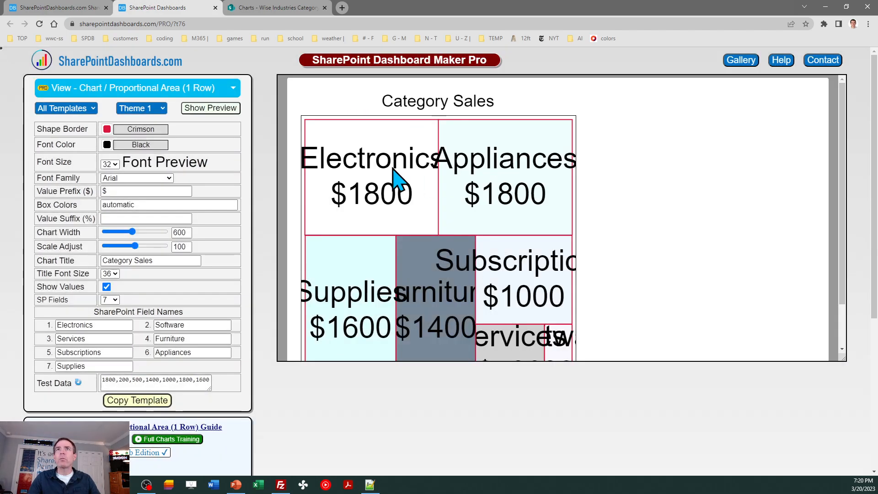
In the SharePoint list, replace the Area Chart view's formatting JSON with the $-prefixed template code and save
click(298, 8)
click(772, 284)
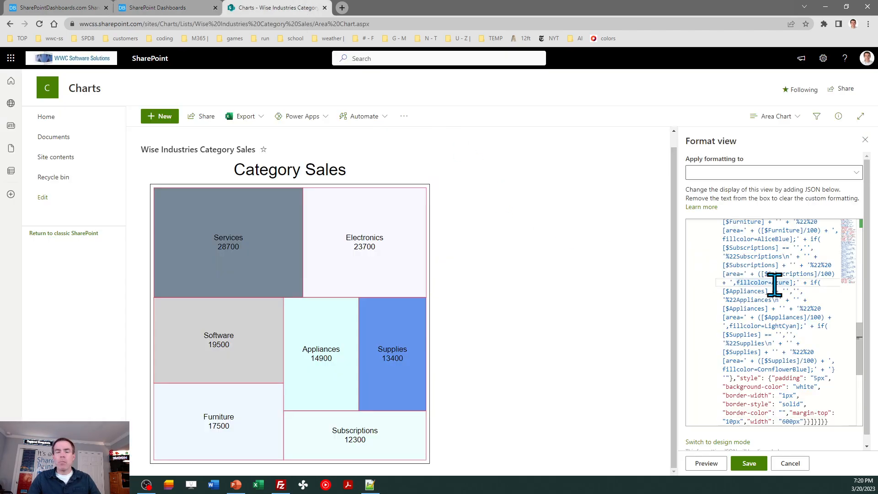
key(ctrl+a)
key(ctrl+v)
click(743, 462)
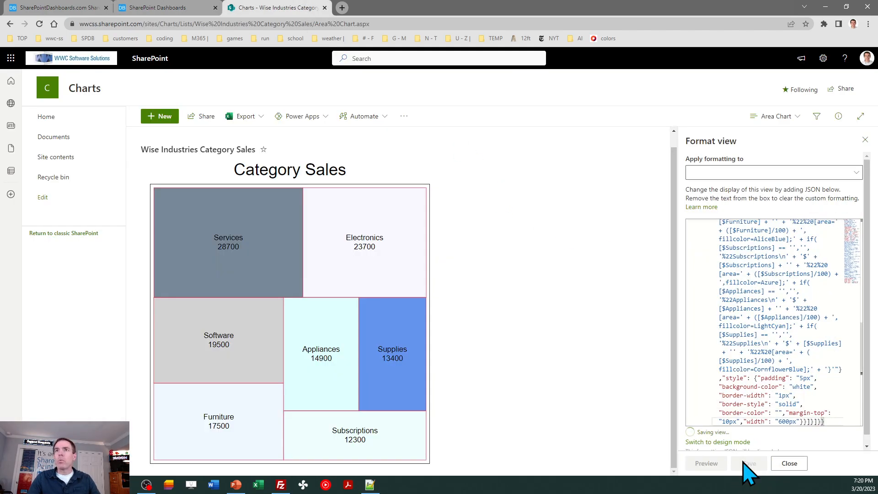